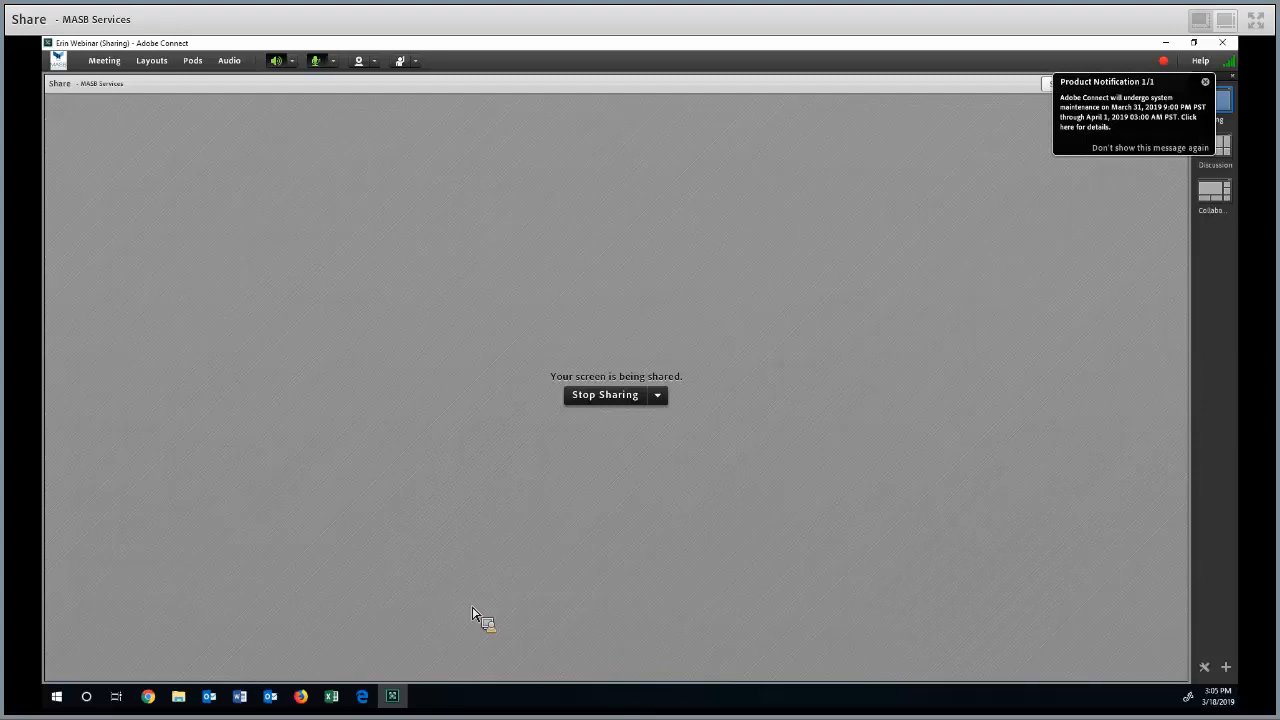
Switch to the payroll summary workbook in Excel and examine the teachers' Grade and FTE columns, including the part-time FTE entry
left_click(300, 696)
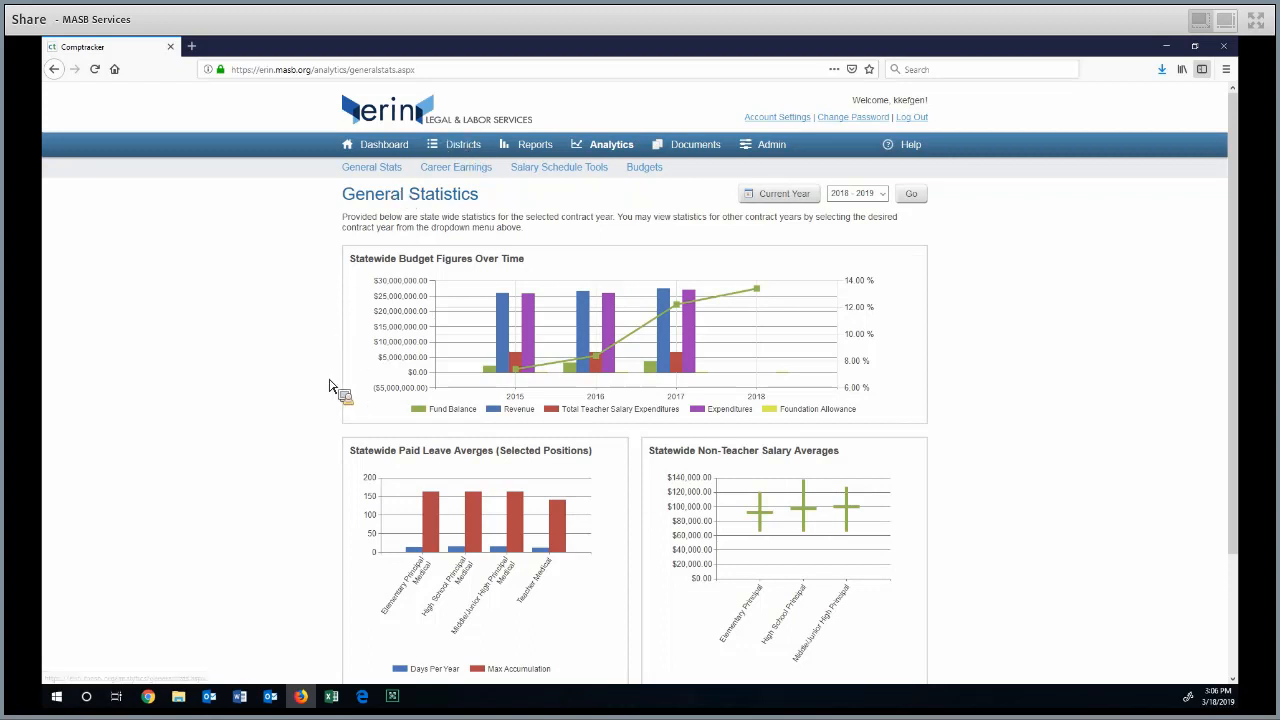
left_click(332, 698)
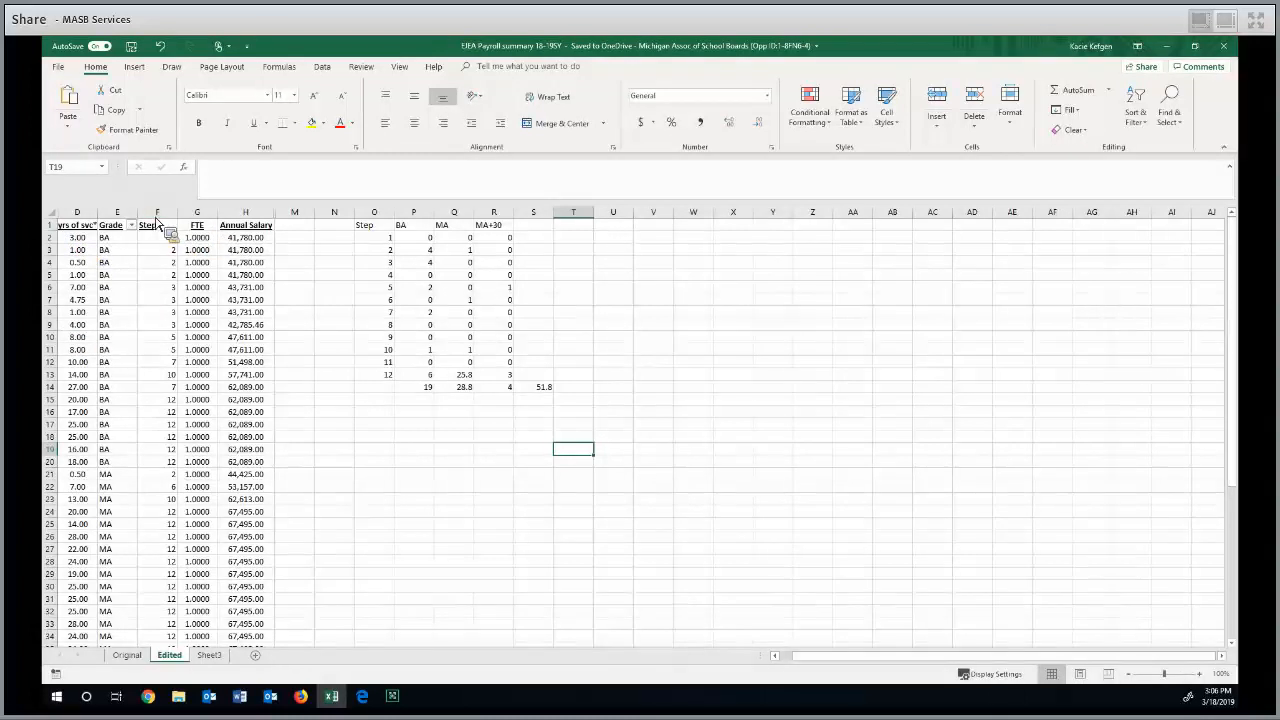
left_click(117, 212)
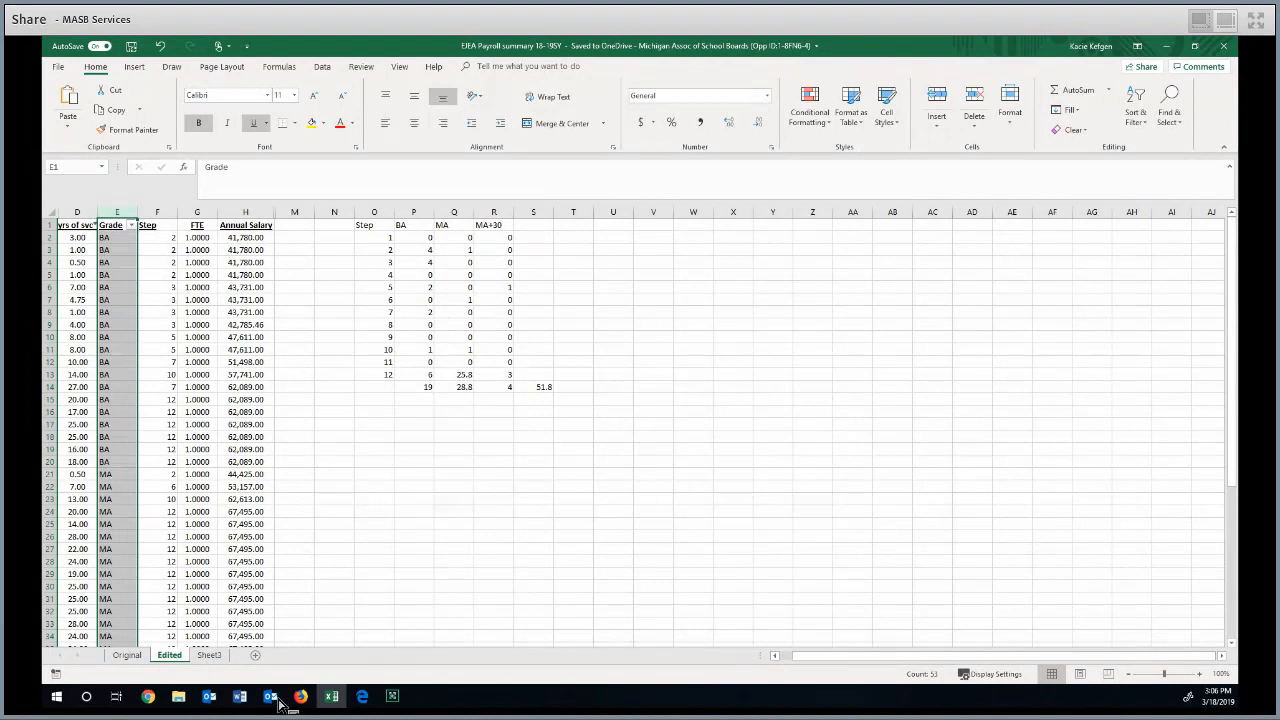
left_click(197, 212)
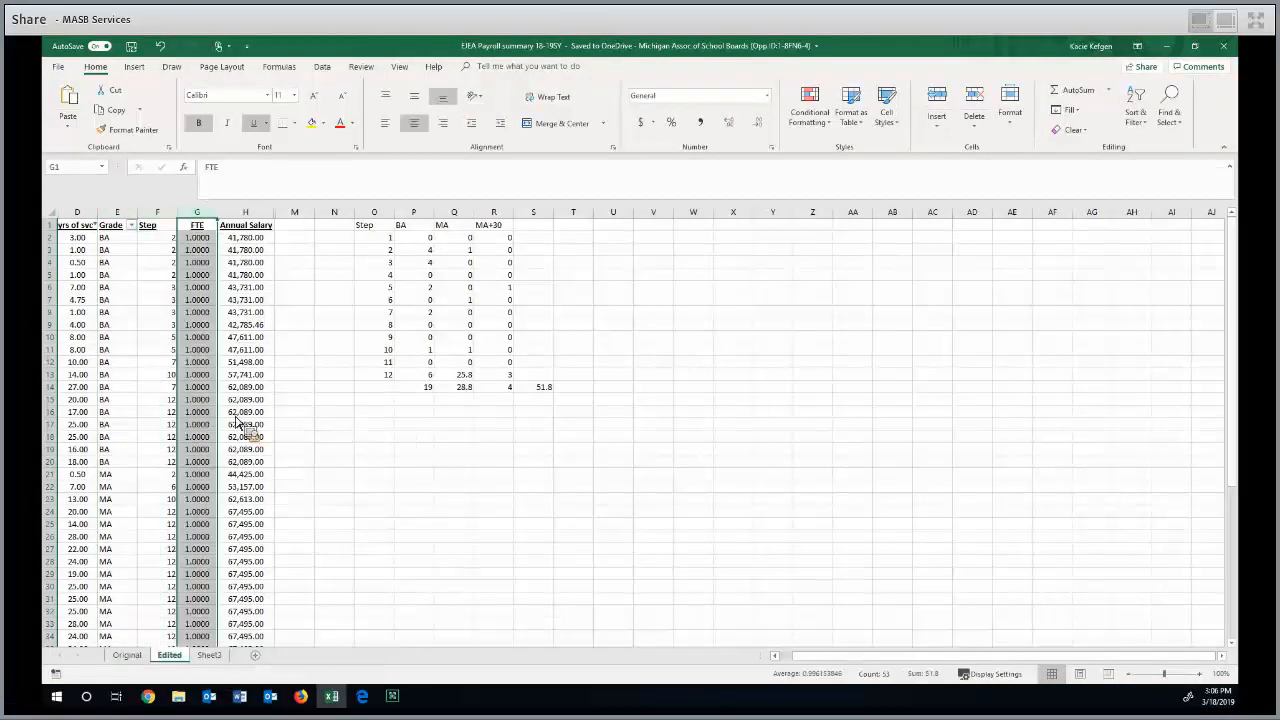
scroll(220, 448, "down", 8)
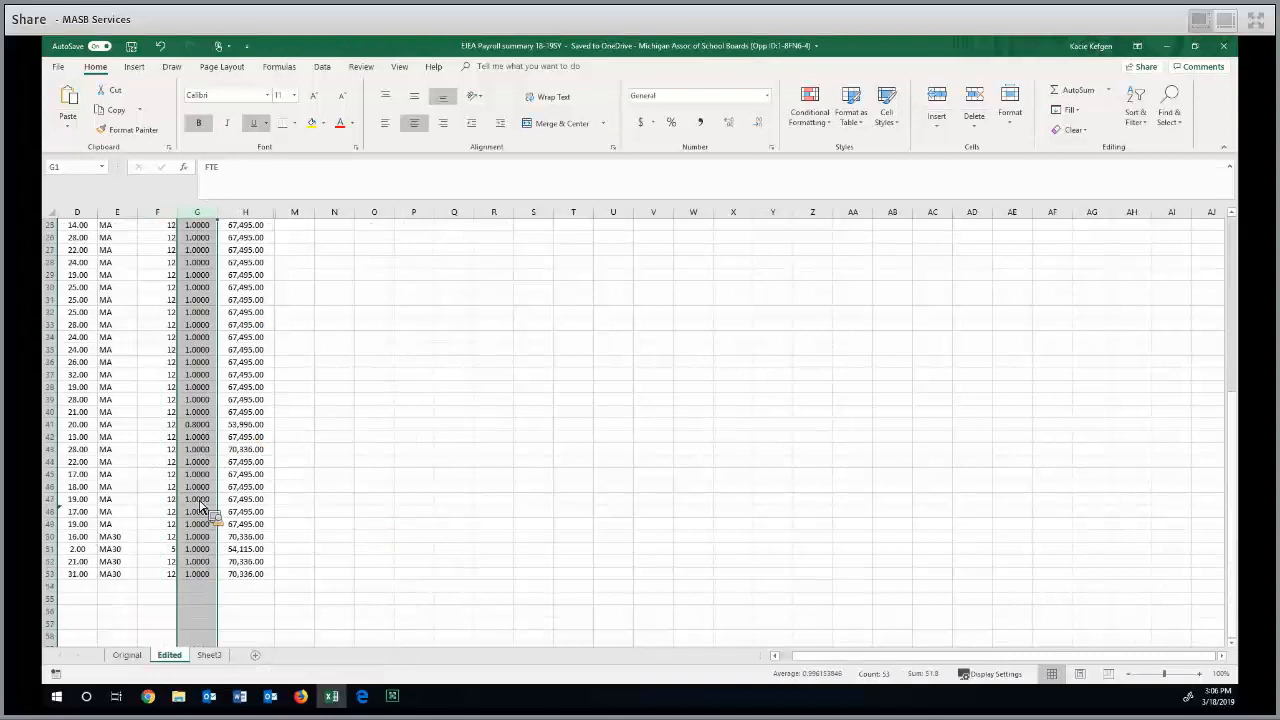
left_click(197, 424)
scroll(367, 530, "up", 2)
scroll(367, 530, "up", 6)
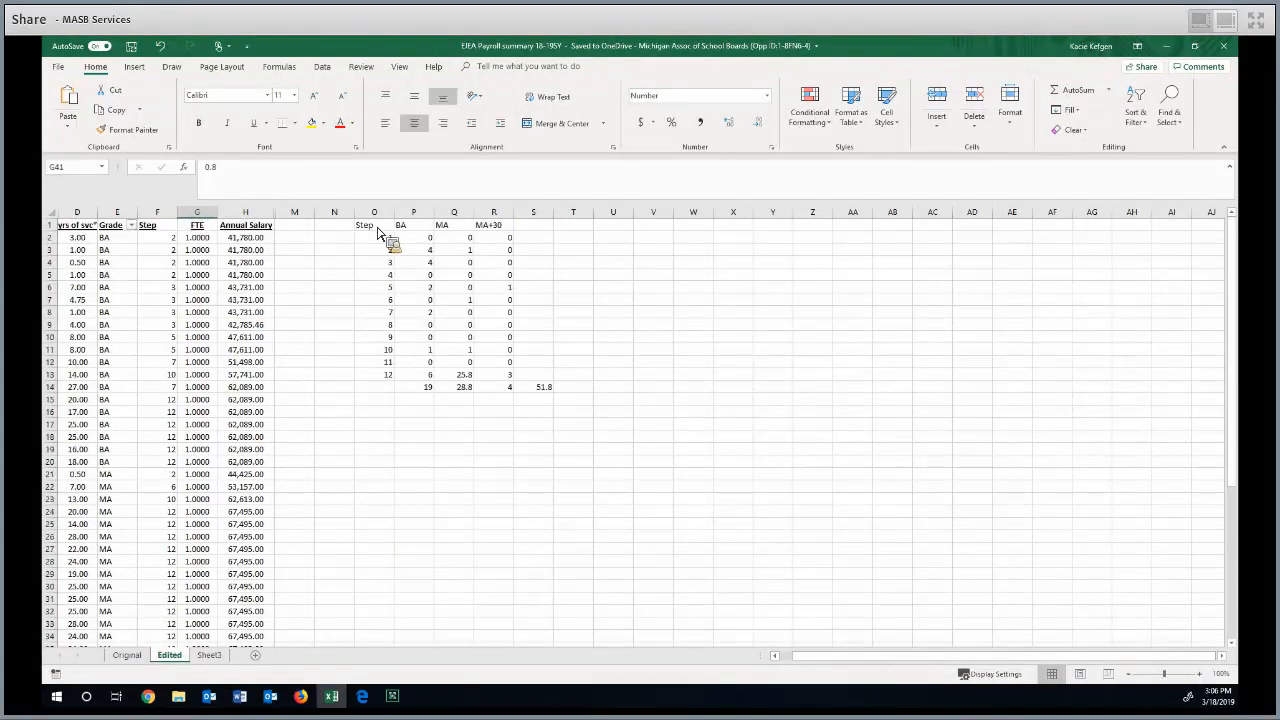
Select the FTE count table covering steps 1 to 12 across the BA, MA and MA+30 lanes, cells O1:R13
left_click_drag(378, 232, 505, 252)
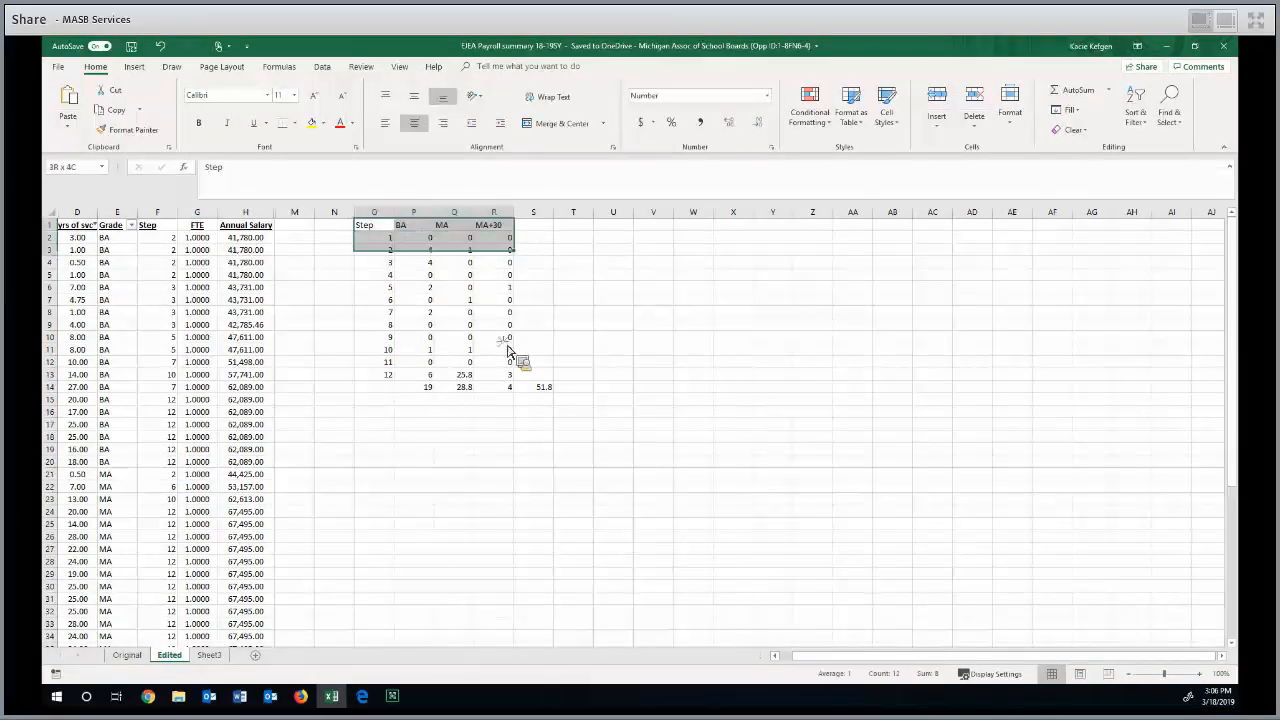
left_click_drag(509, 375, 510, 378)
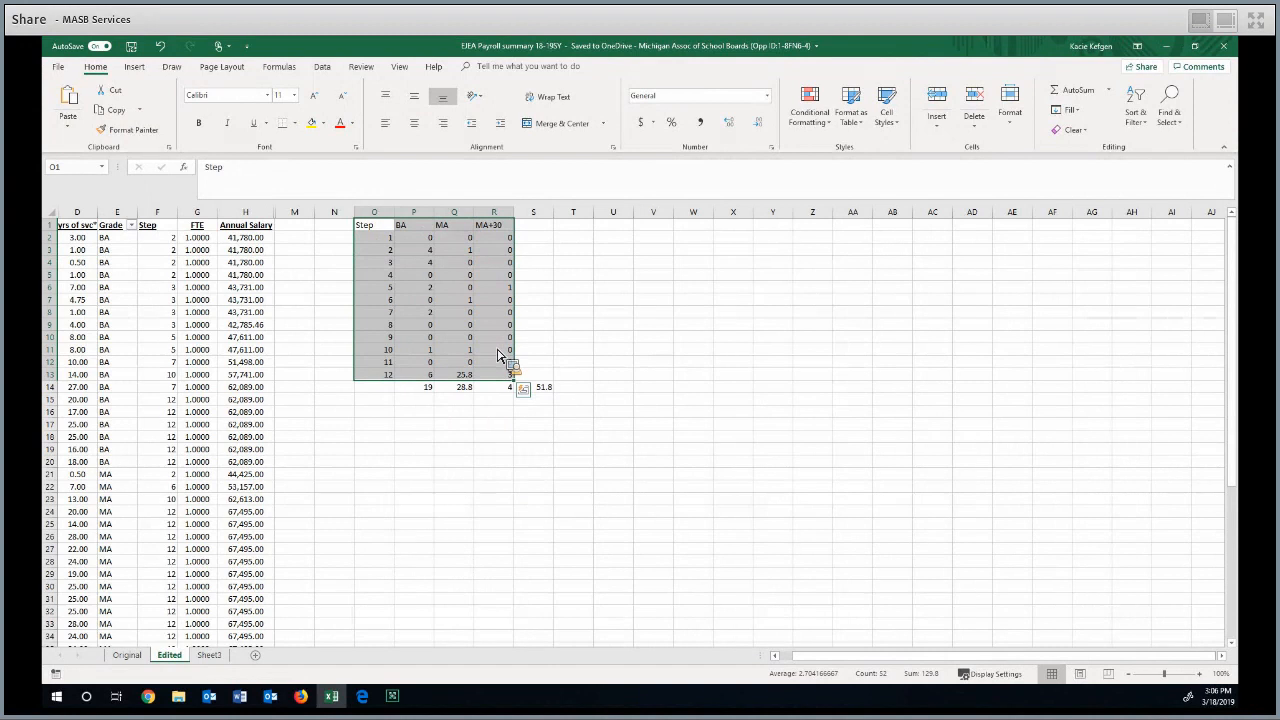
left_click(416, 251)
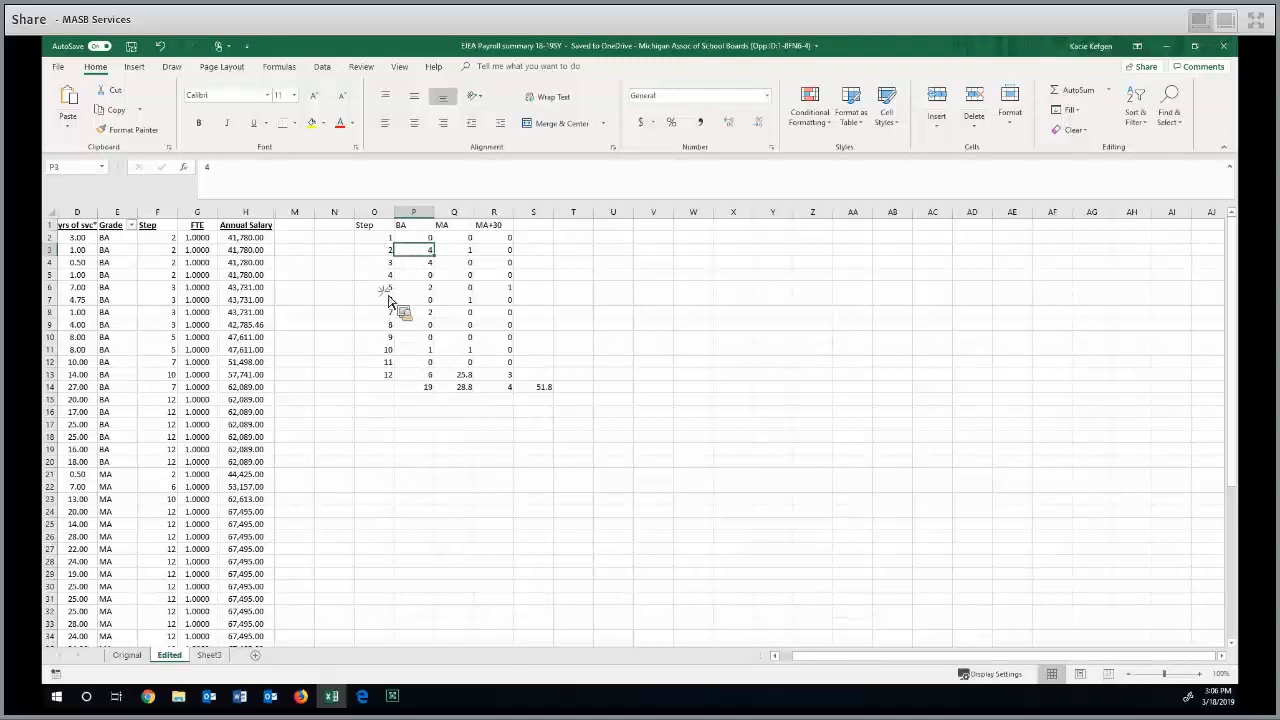
left_click_drag(362, 225, 505, 375)
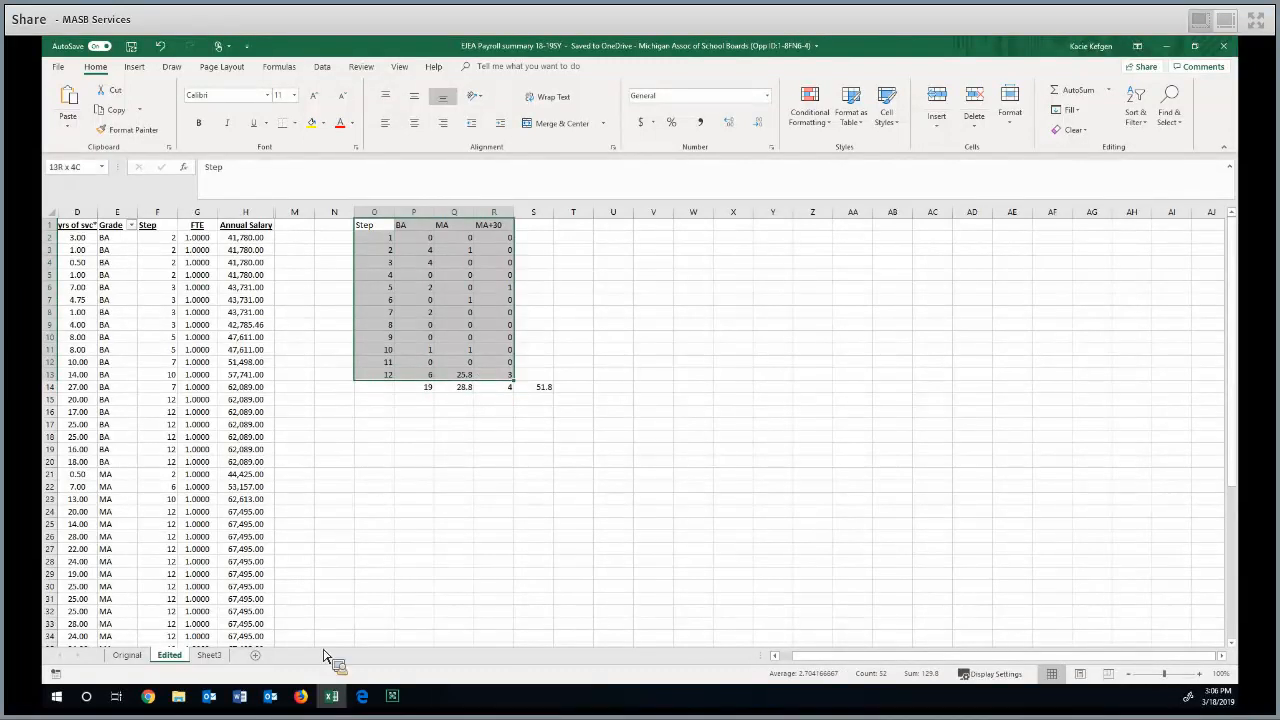
Switch to the erin site in Firefox and open the Cost Analysis tool from the Salary Schedule Tools
left_click(310, 703)
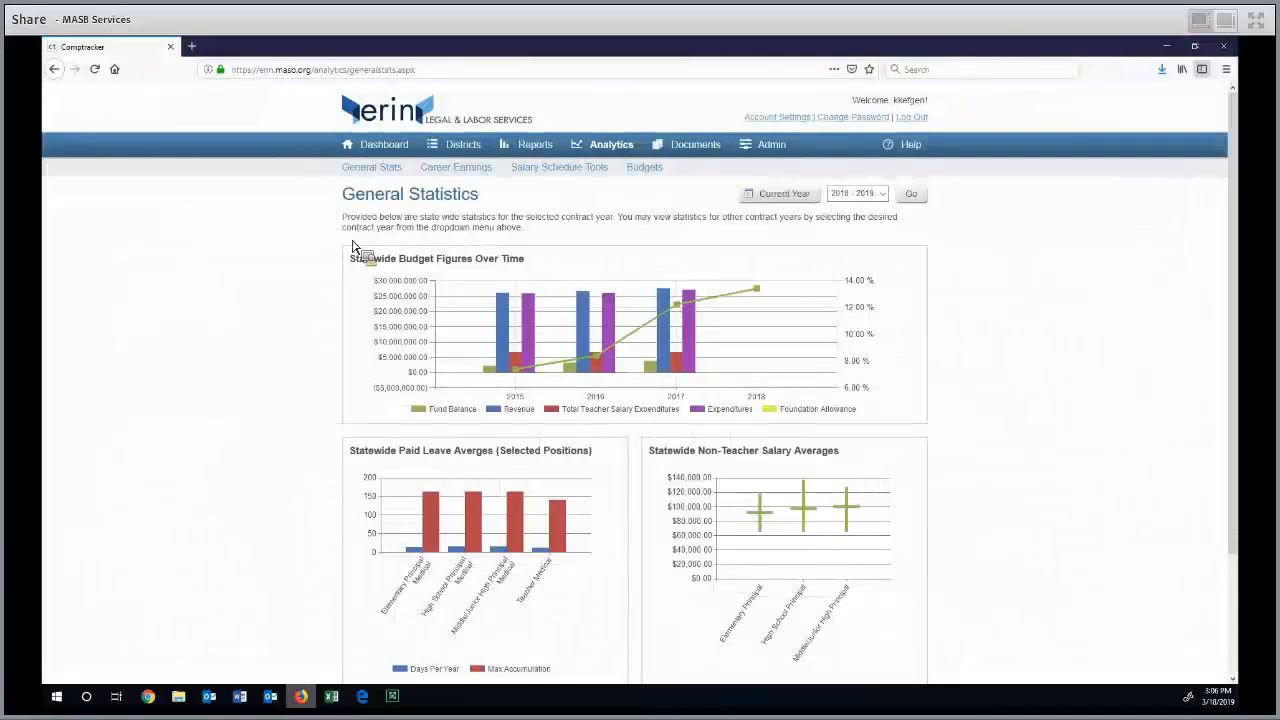
left_click(535, 170)
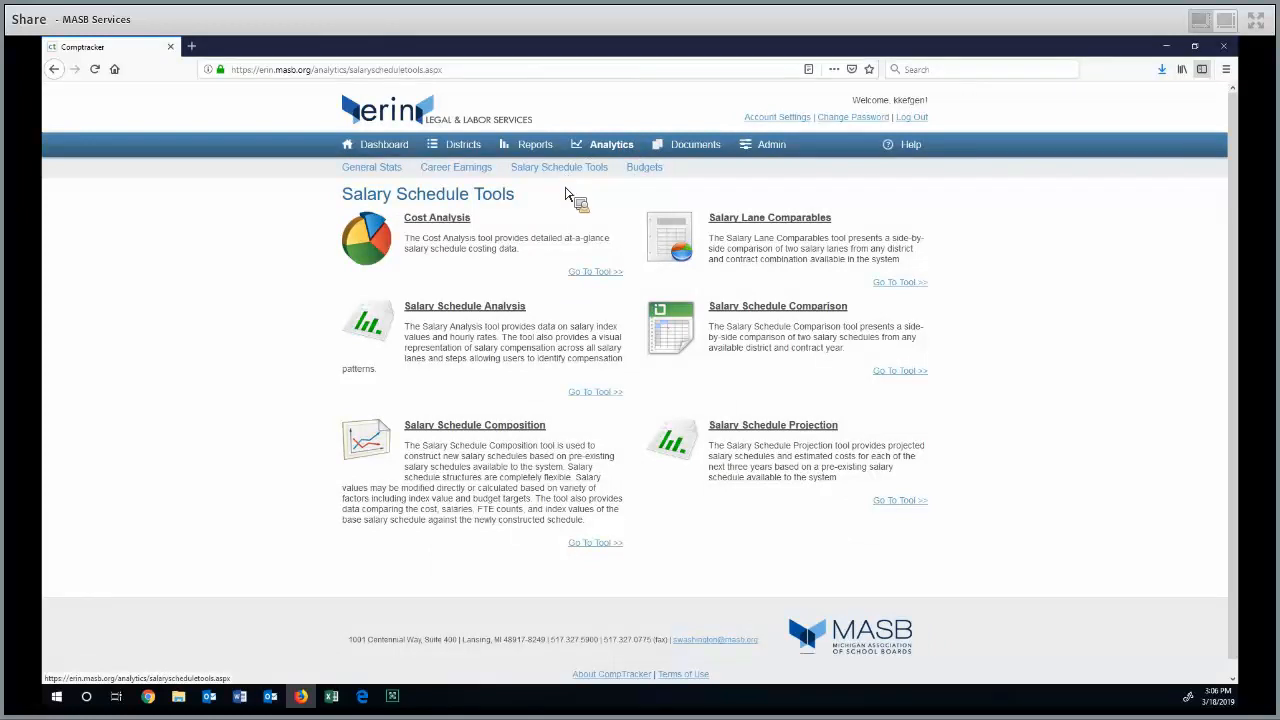
left_click(585, 273)
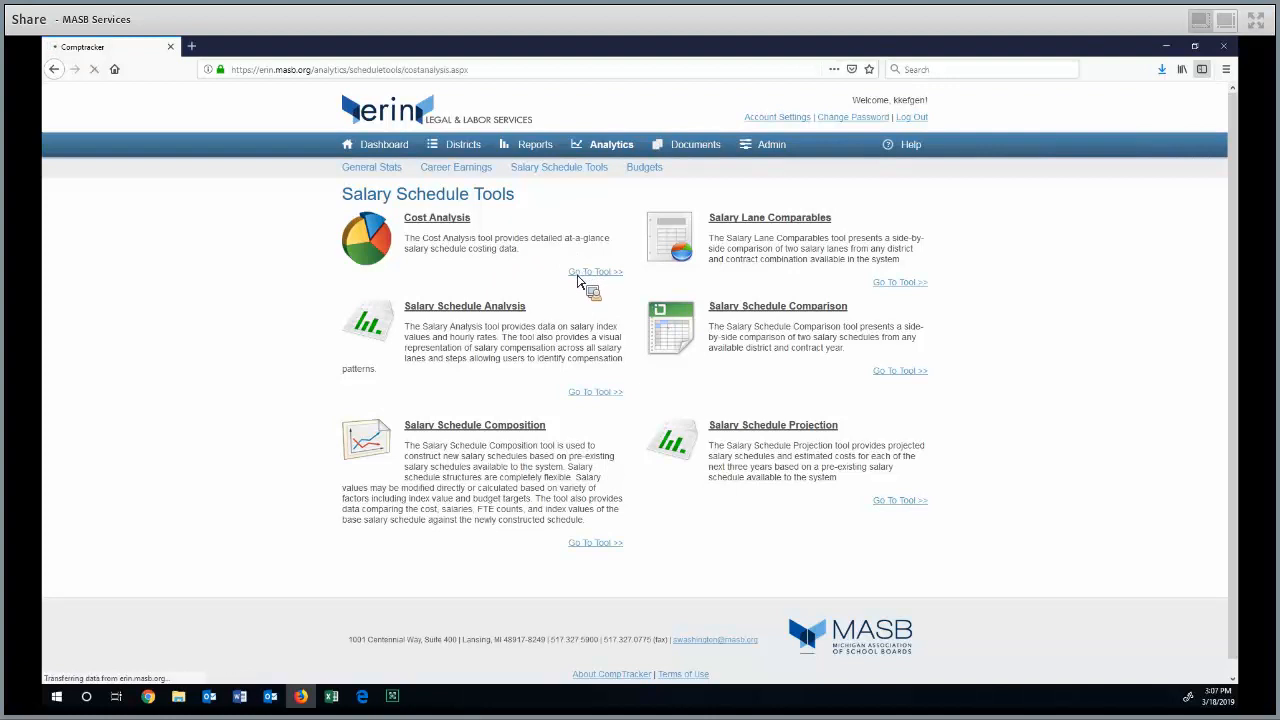
Run the cost analysis for East Jackson Community Schools using the 2018 - 2019 Teacher Salary Schedule
left_click(530, 283)
scroll(516, 404, "down", 10)
scroll(516, 404, "down", 15)
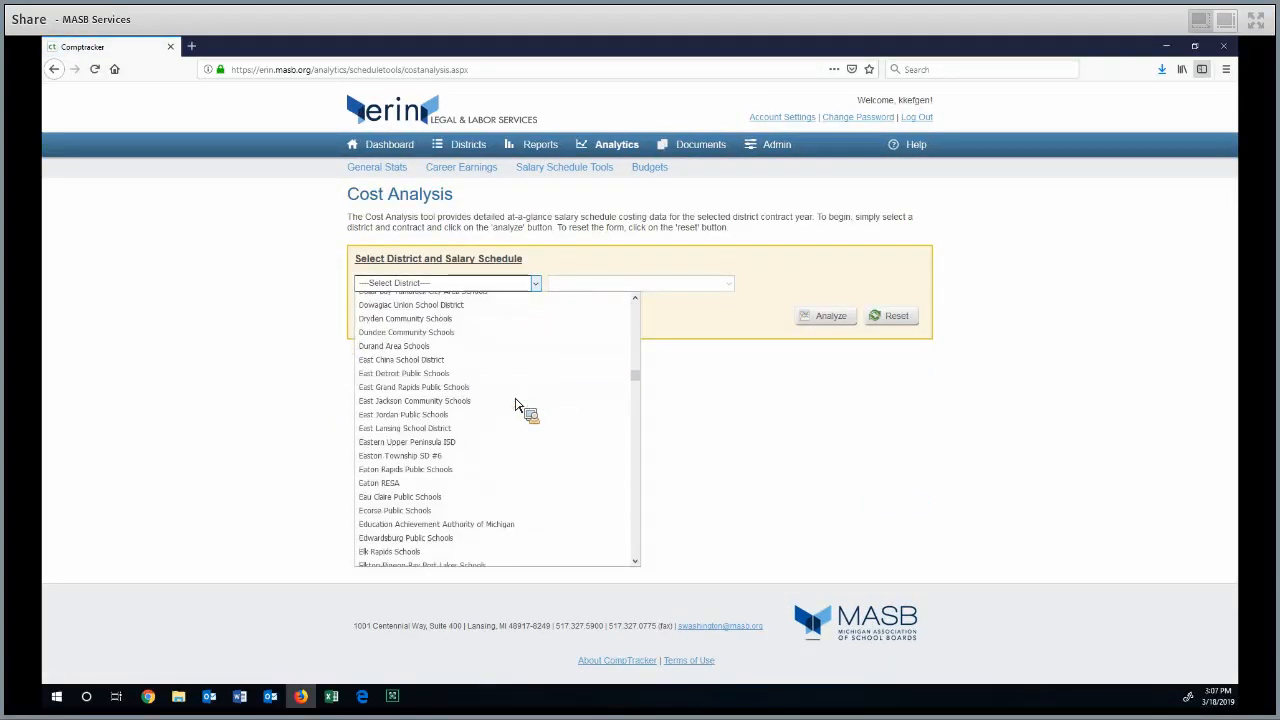
scroll(516, 404, "up", 2)
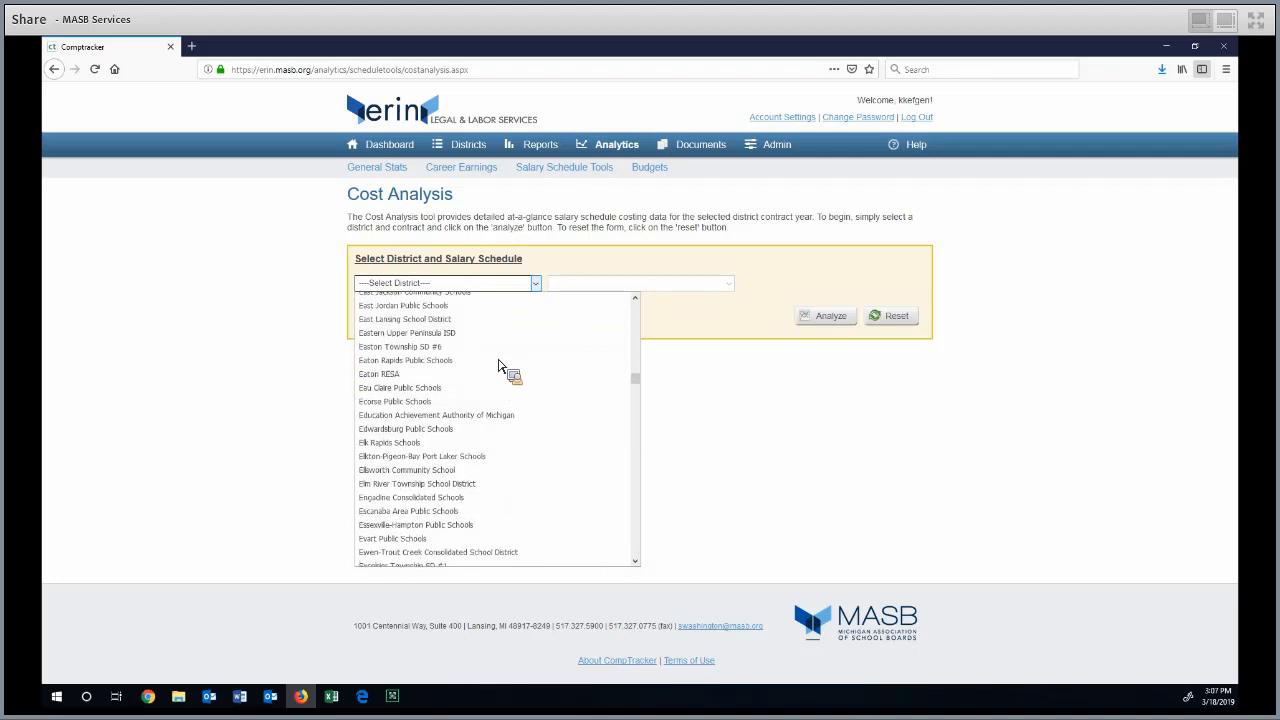
scroll(481, 330, "up", 2)
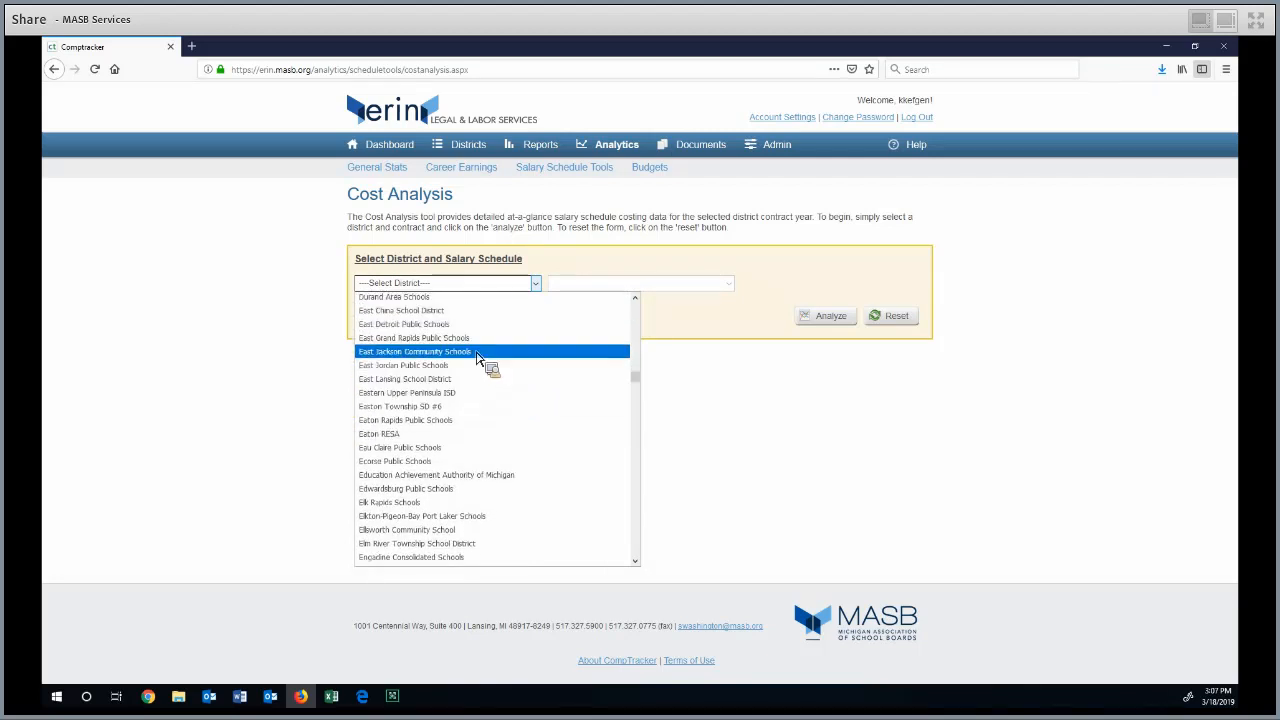
left_click(486, 352)
left_click(584, 287)
left_click(589, 311)
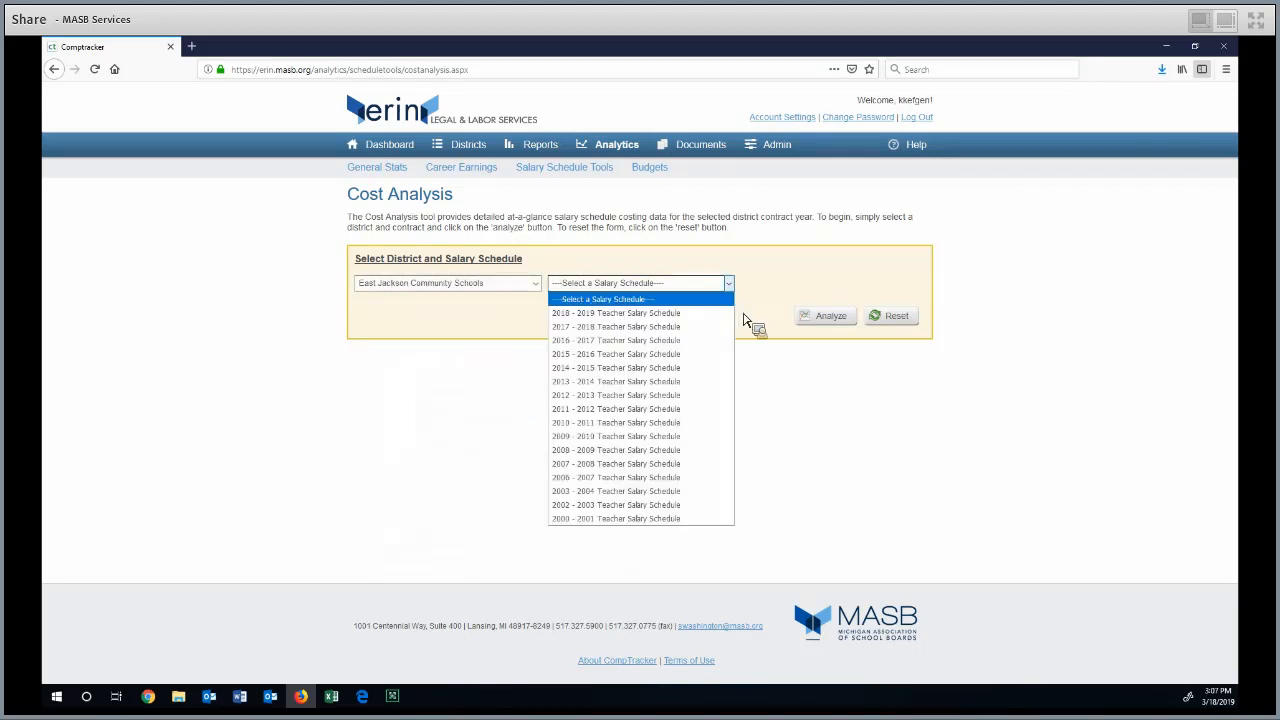
left_click(811, 323)
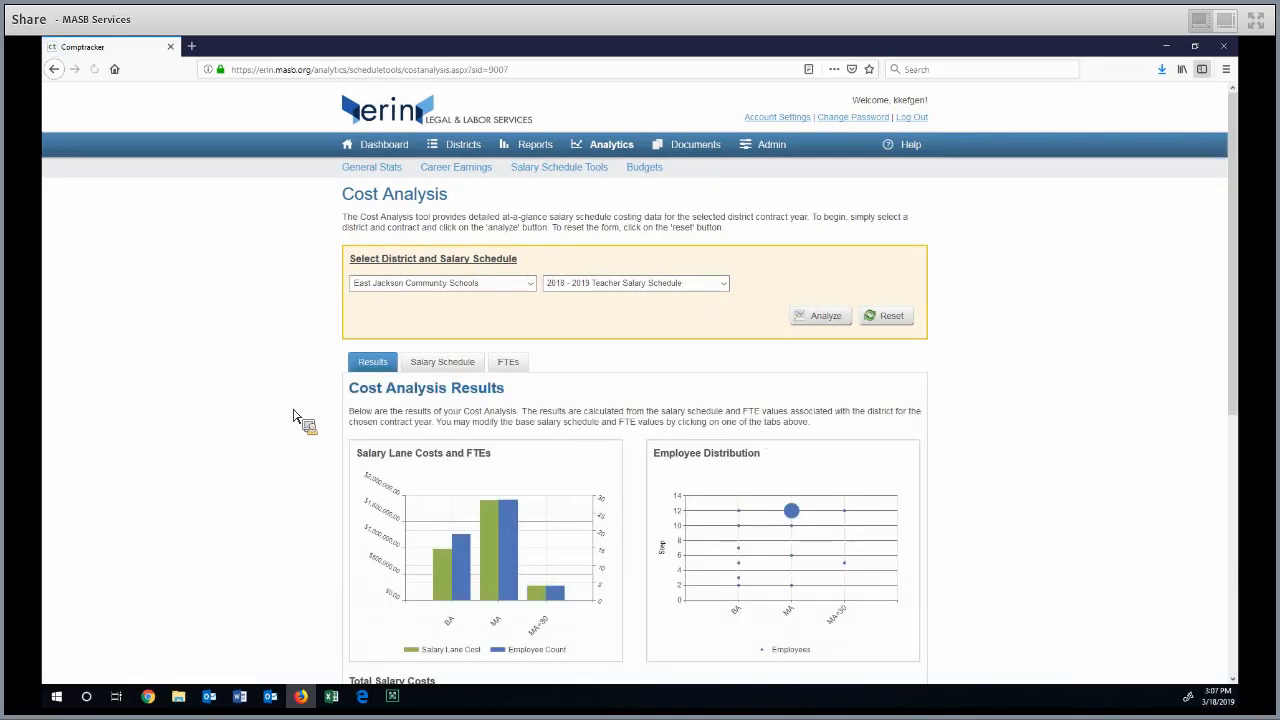
Adjust the whole salary schedule by 1 percent and recalculate the cost analysis
scroll(300, 420, "down", 3)
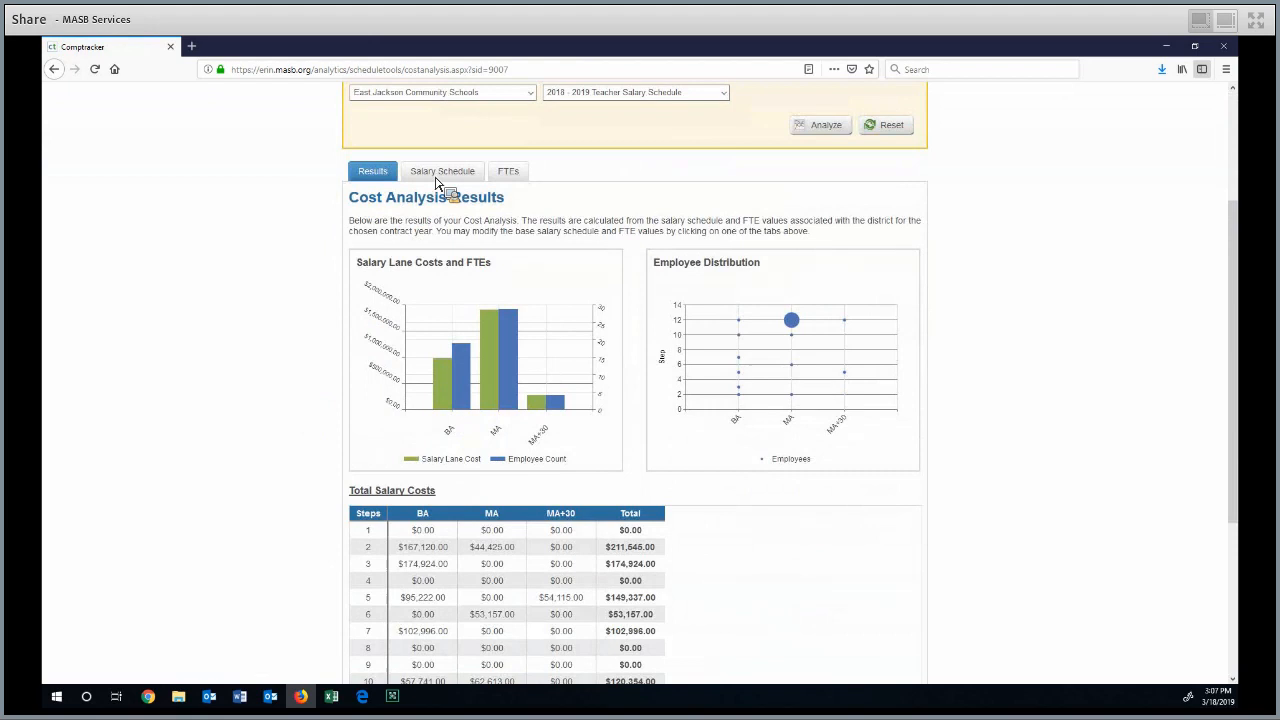
left_click(440, 178)
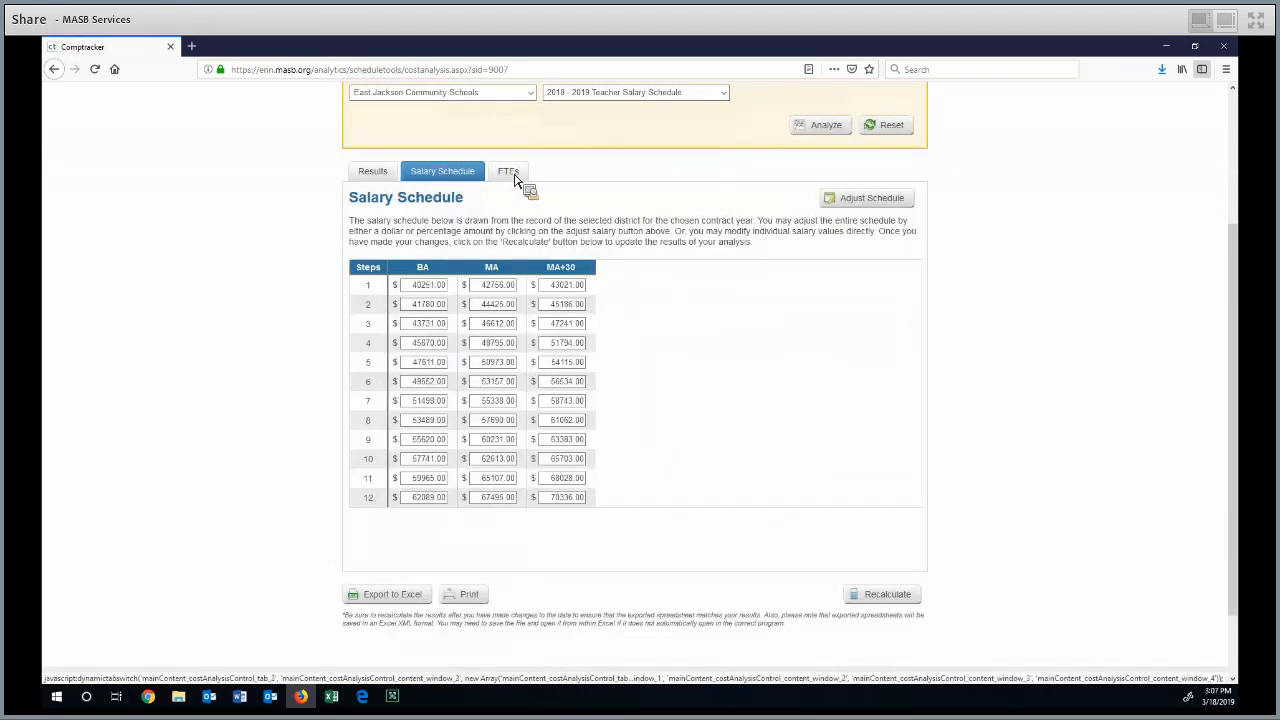
left_click(850, 200)
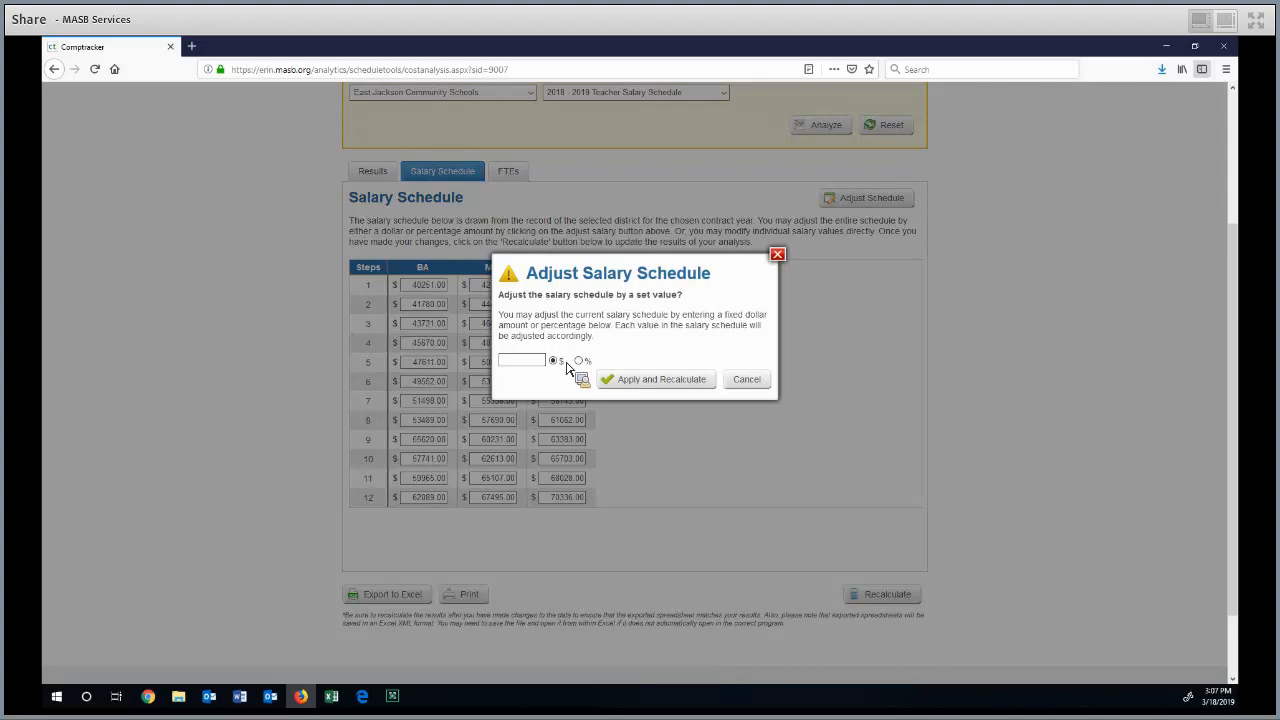
left_click(580, 362)
type("1")
left_click(652, 383)
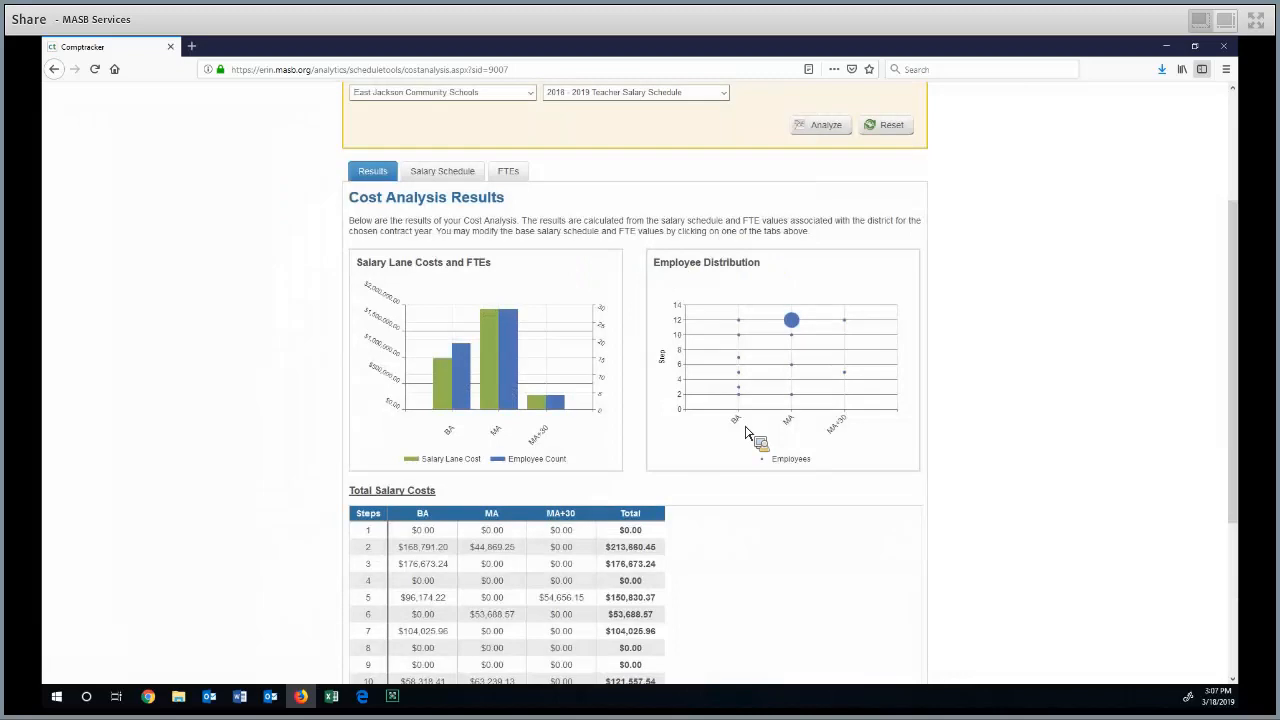
Review the Total Salary Costs table by step and lane, and return to the Salary Schedule Tools page
scroll(486, 443, "down", 5)
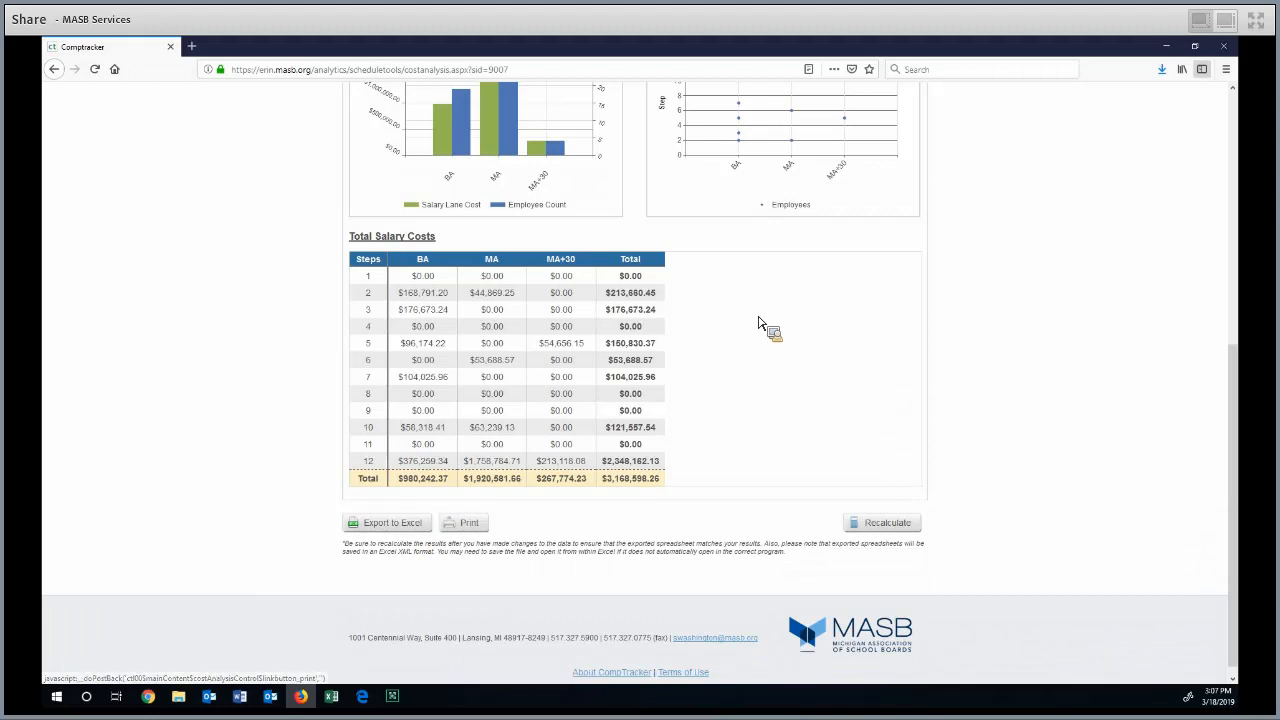
scroll(758, 323, "up", 3)
scroll(630, 161, "up", 2)
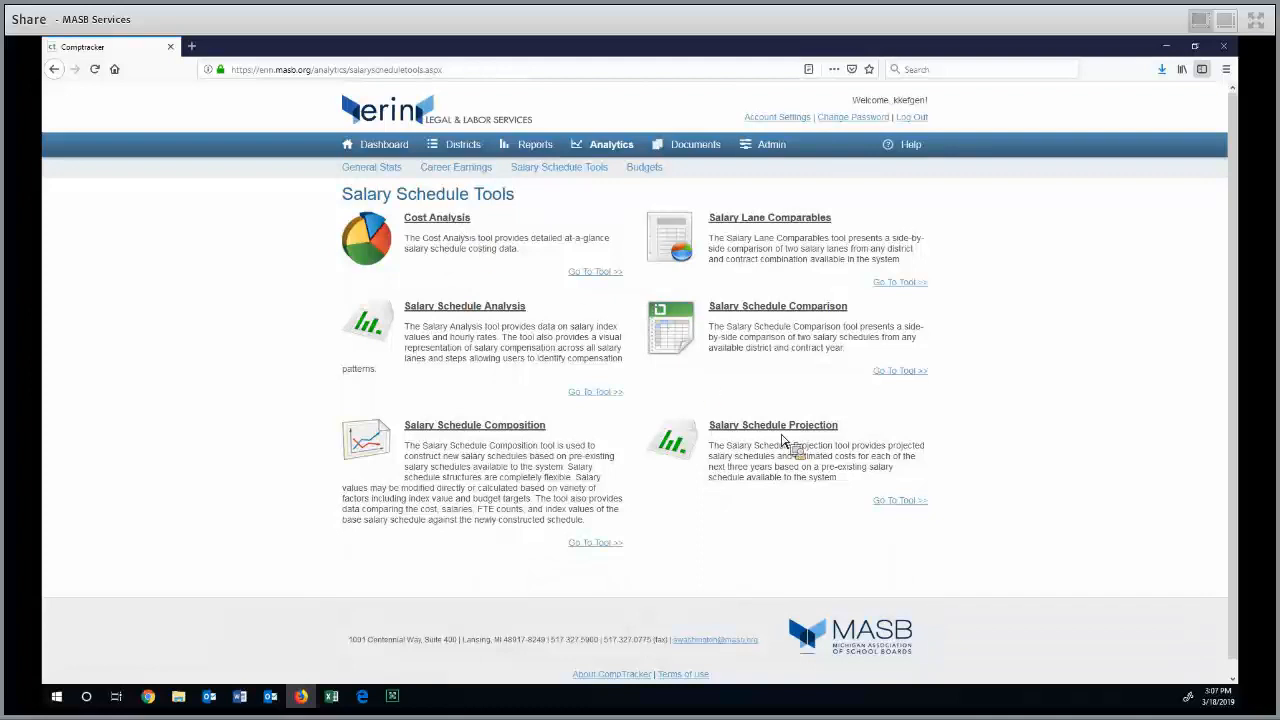
Open the Salary Schedule Projection tool and select East Jackson Community Schools as the district
left_click(903, 502)
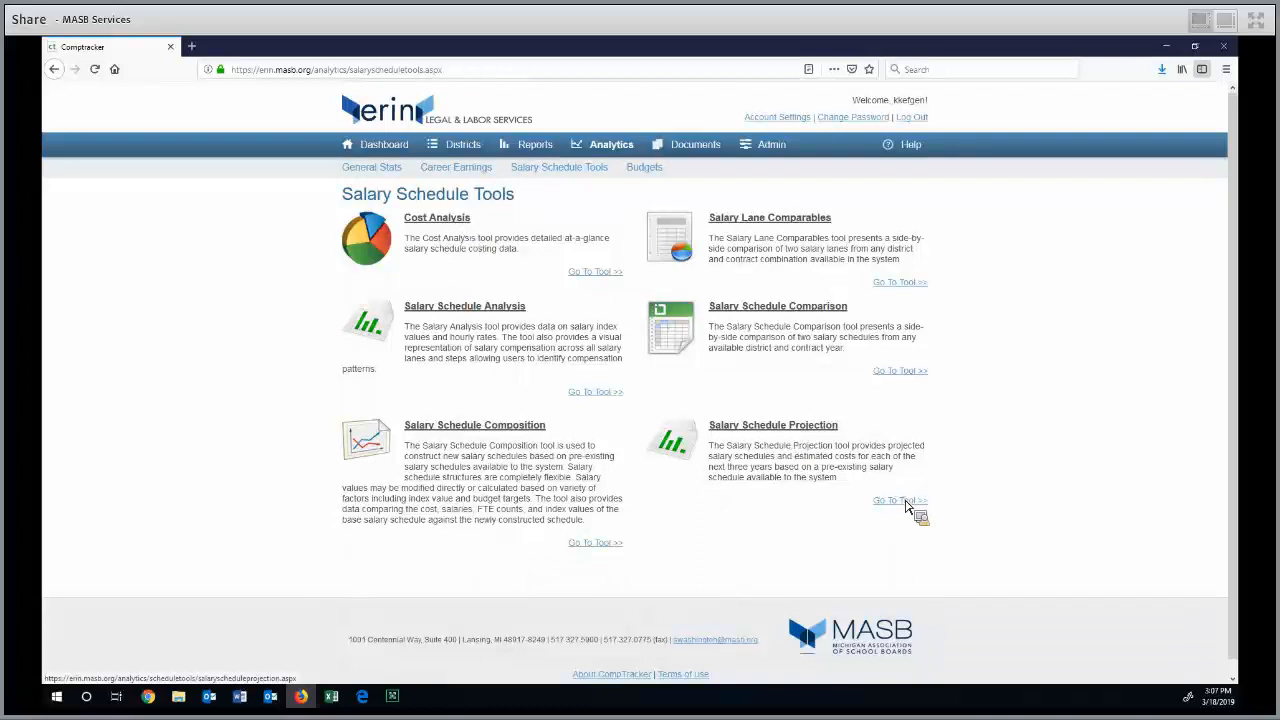
left_click(532, 329)
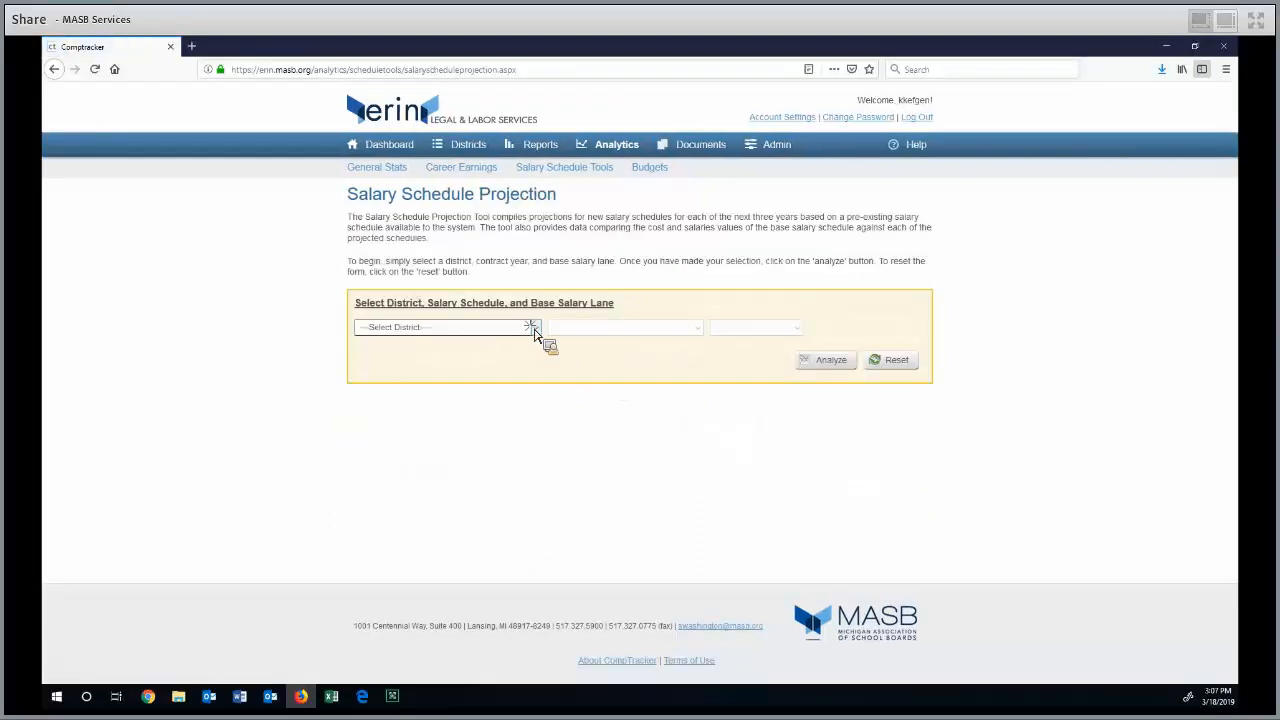
scroll(533, 396, "down", 5)
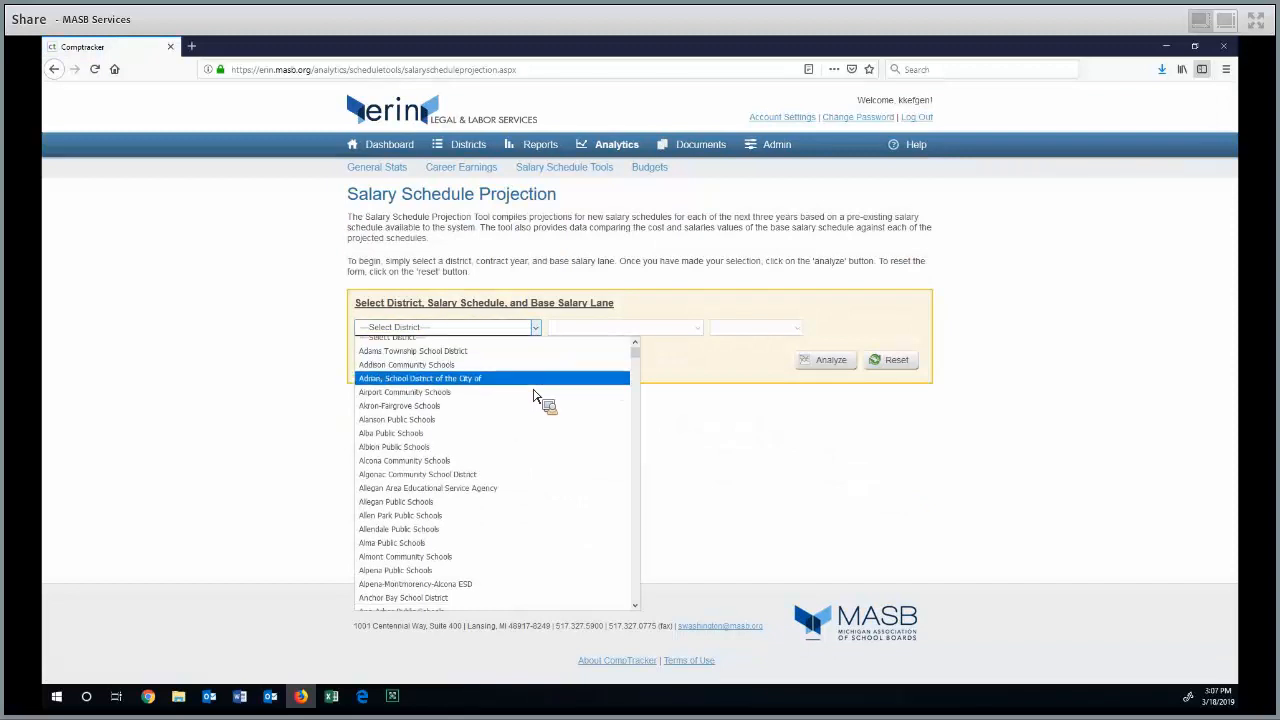
scroll(533, 396, "down", 10)
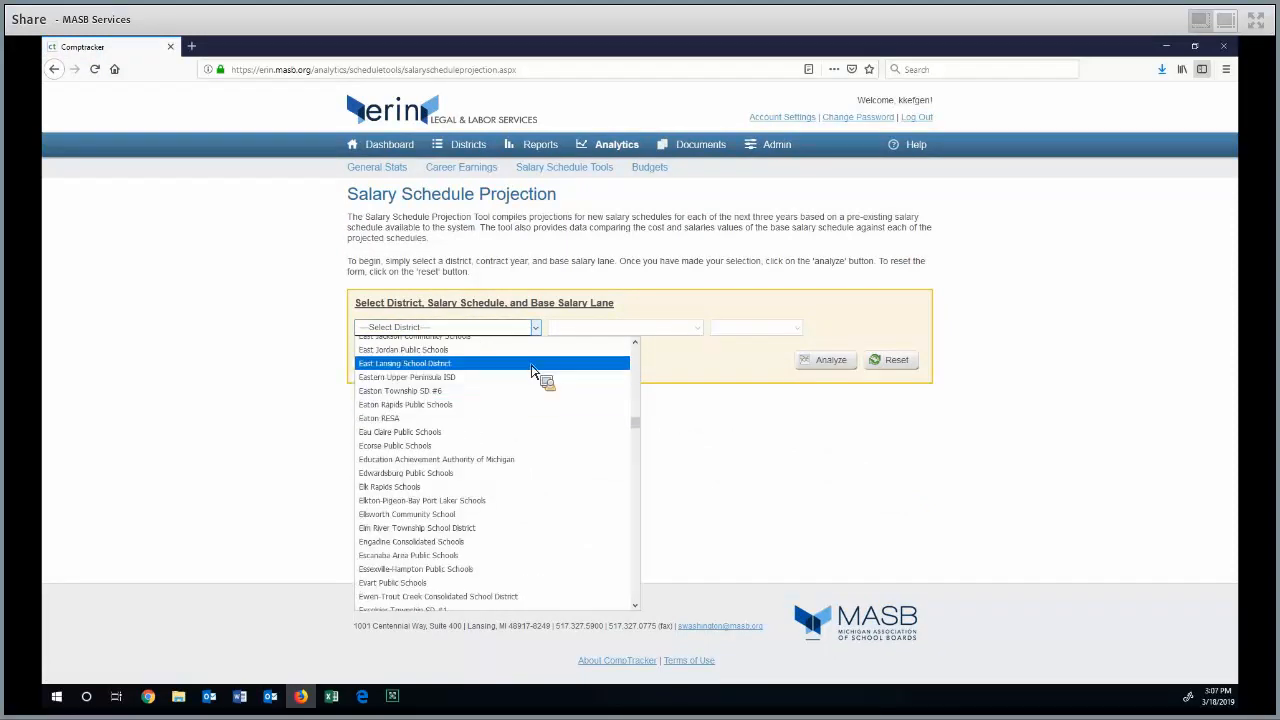
scroll(533, 390, "up", 2)
left_click(530, 400)
Select the 2018 - 2019 Teacher Salary Schedule with BA as the base salary lane and run the projection analysis
left_click(632, 330)
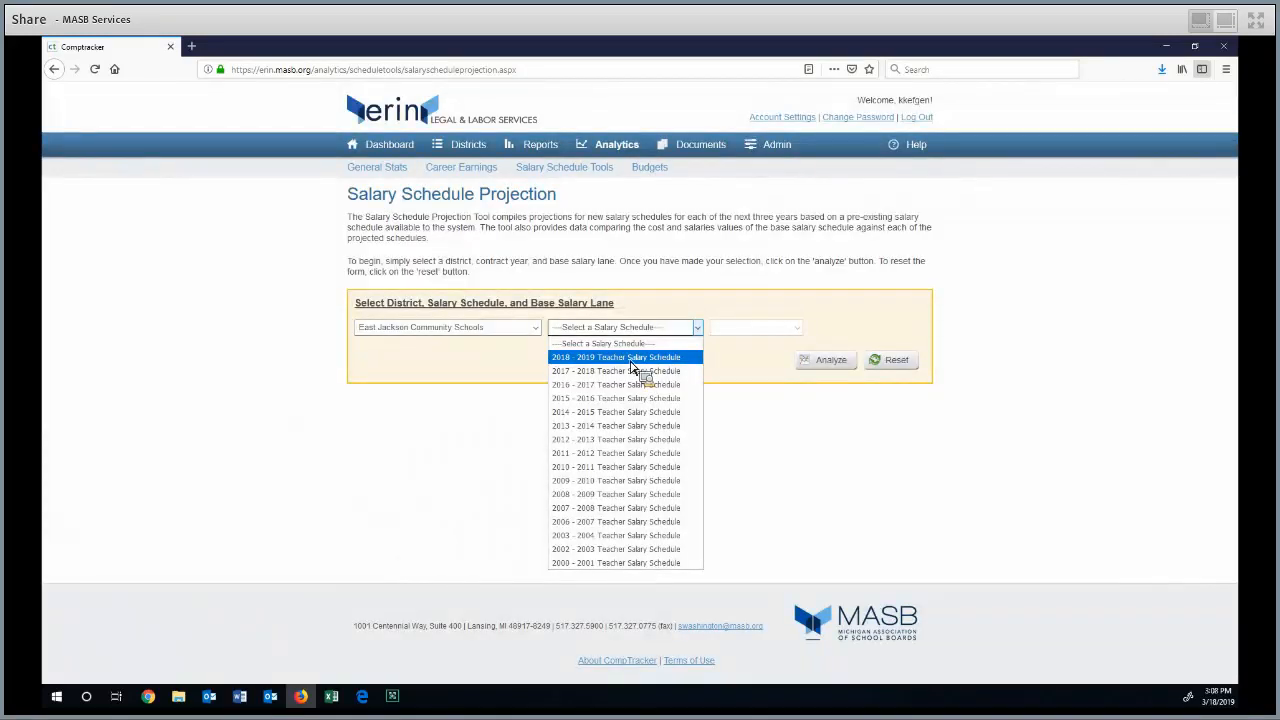
left_click(630, 362)
left_click(752, 330)
left_click(838, 372)
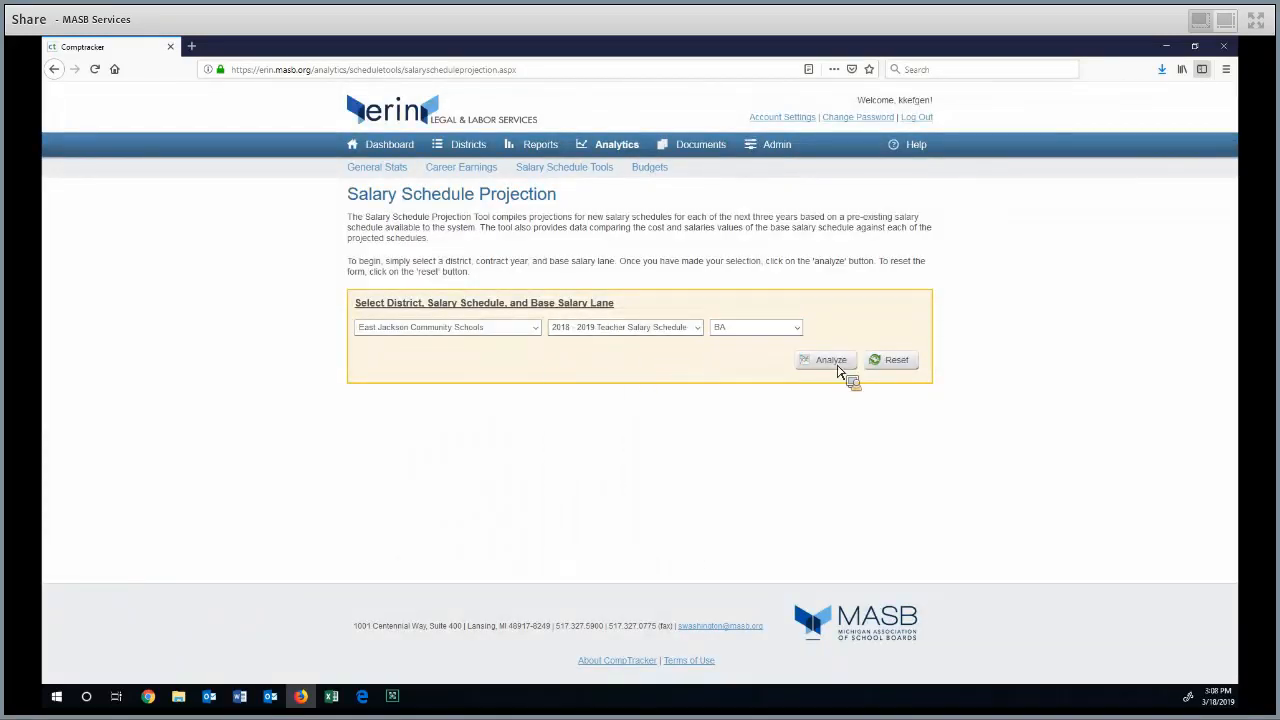
left_click(830, 362)
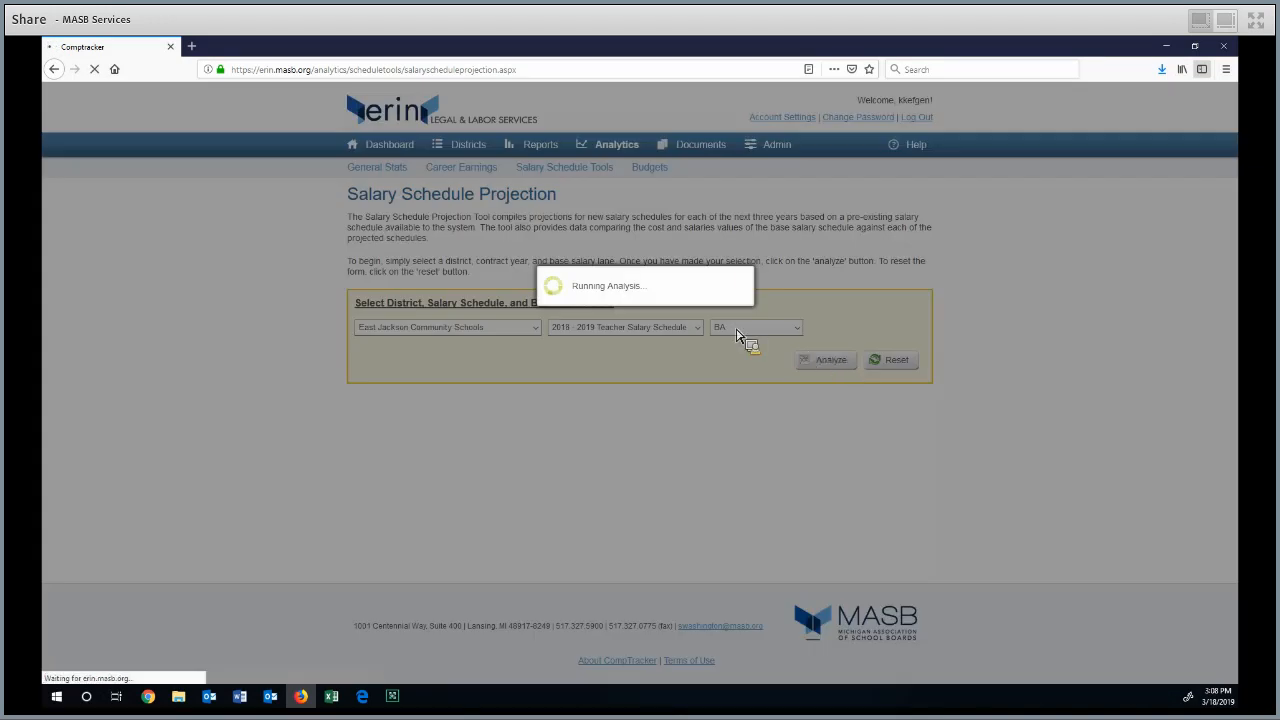
Review the projection's charts and general statistics, and open the additional variables for wage growth and FTE steps
scroll(228, 360, "down", 2)
scroll(228, 360, "down", 3)
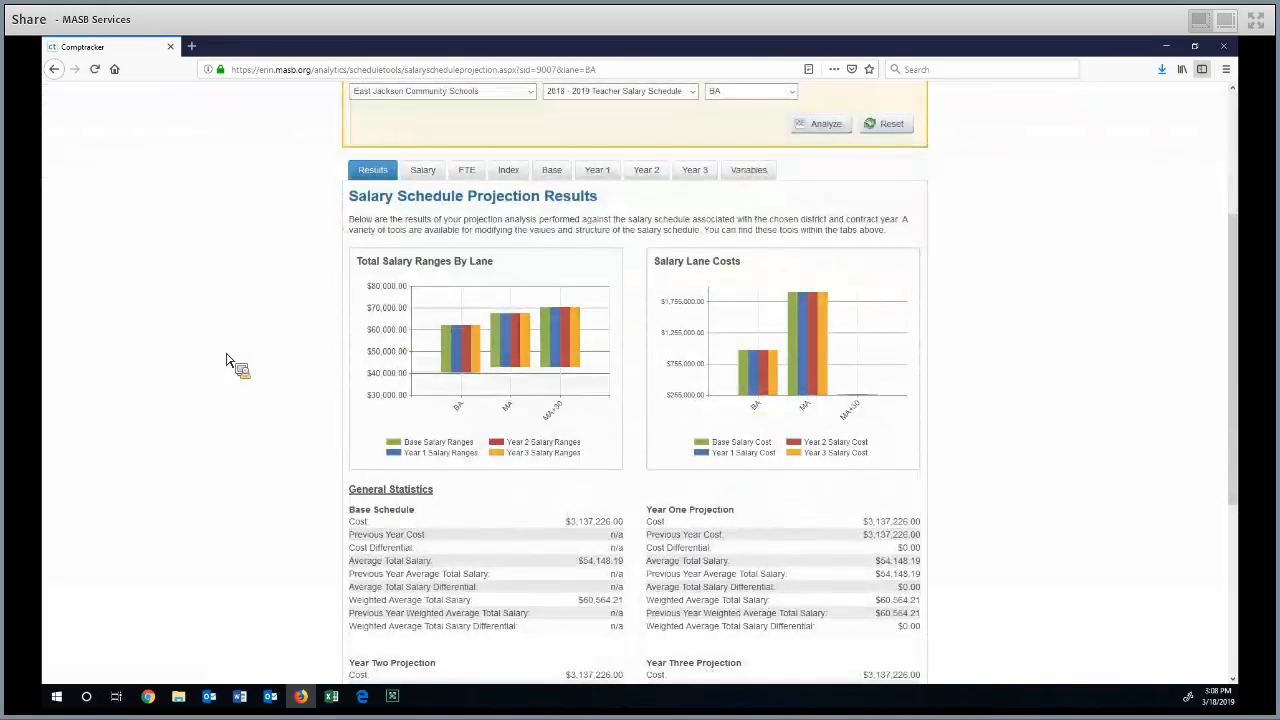
scroll(228, 360, "down", 1)
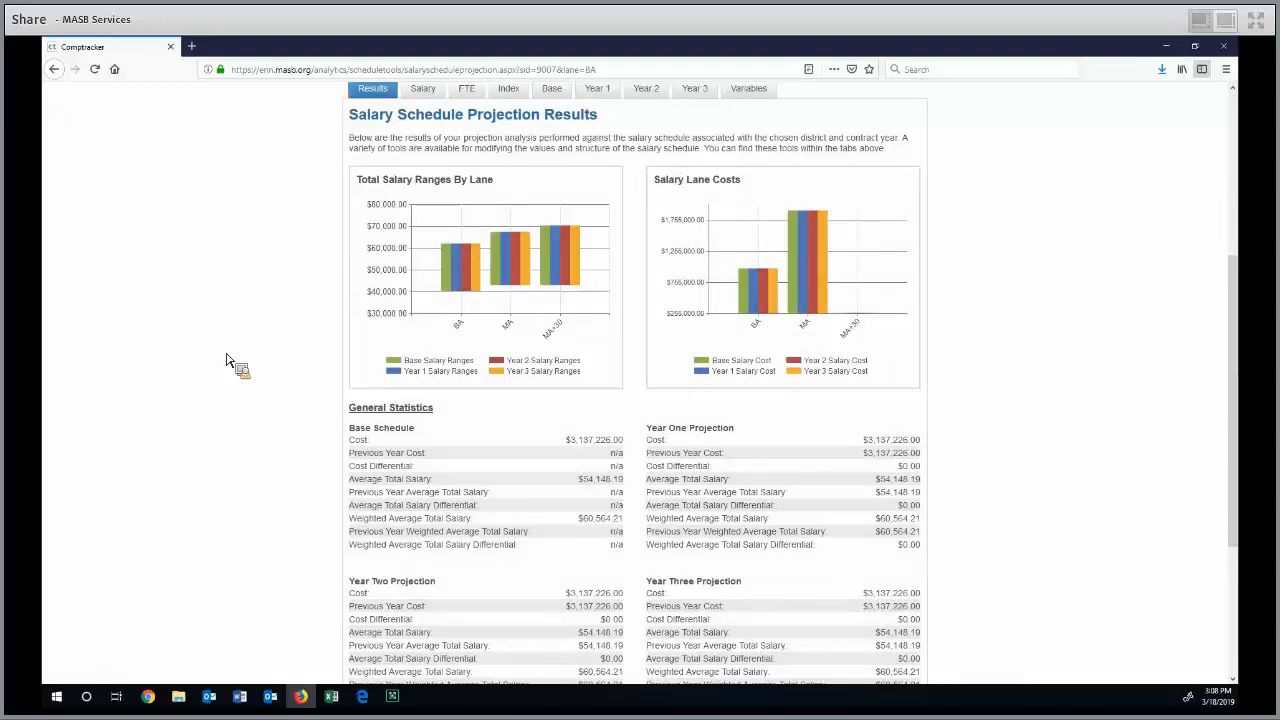
scroll(228, 360, "up", 1)
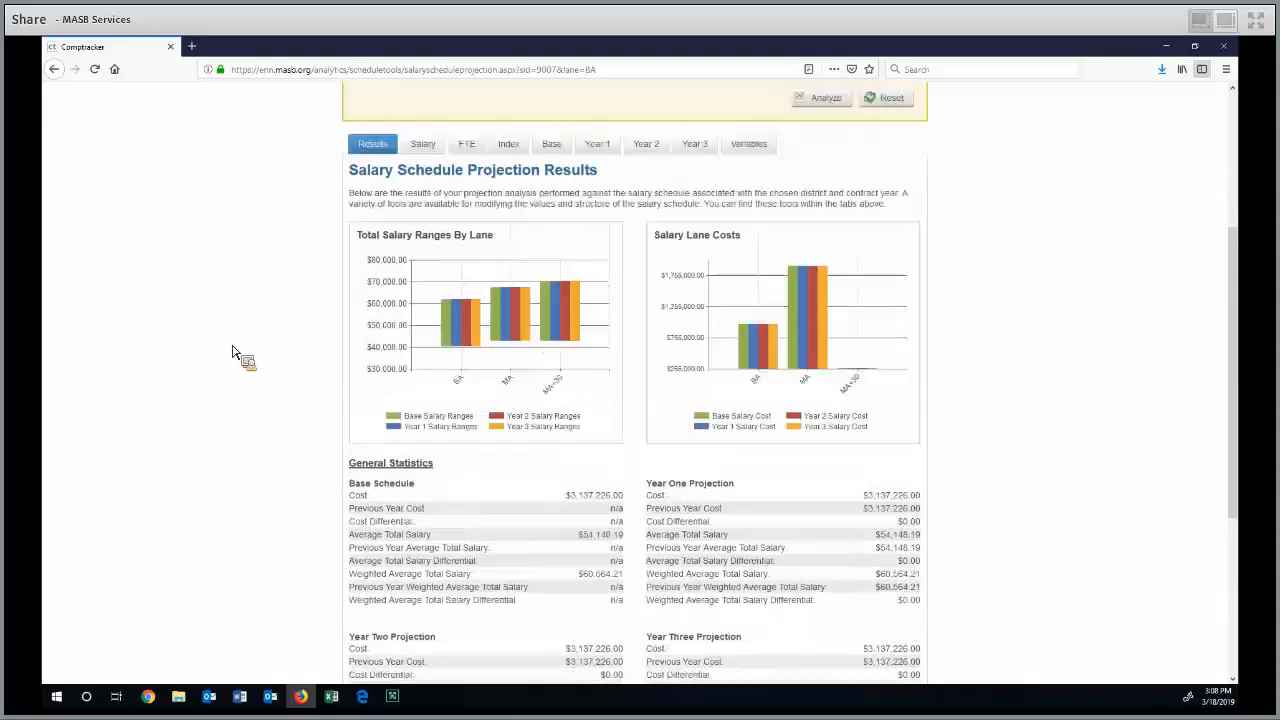
left_click(754, 157)
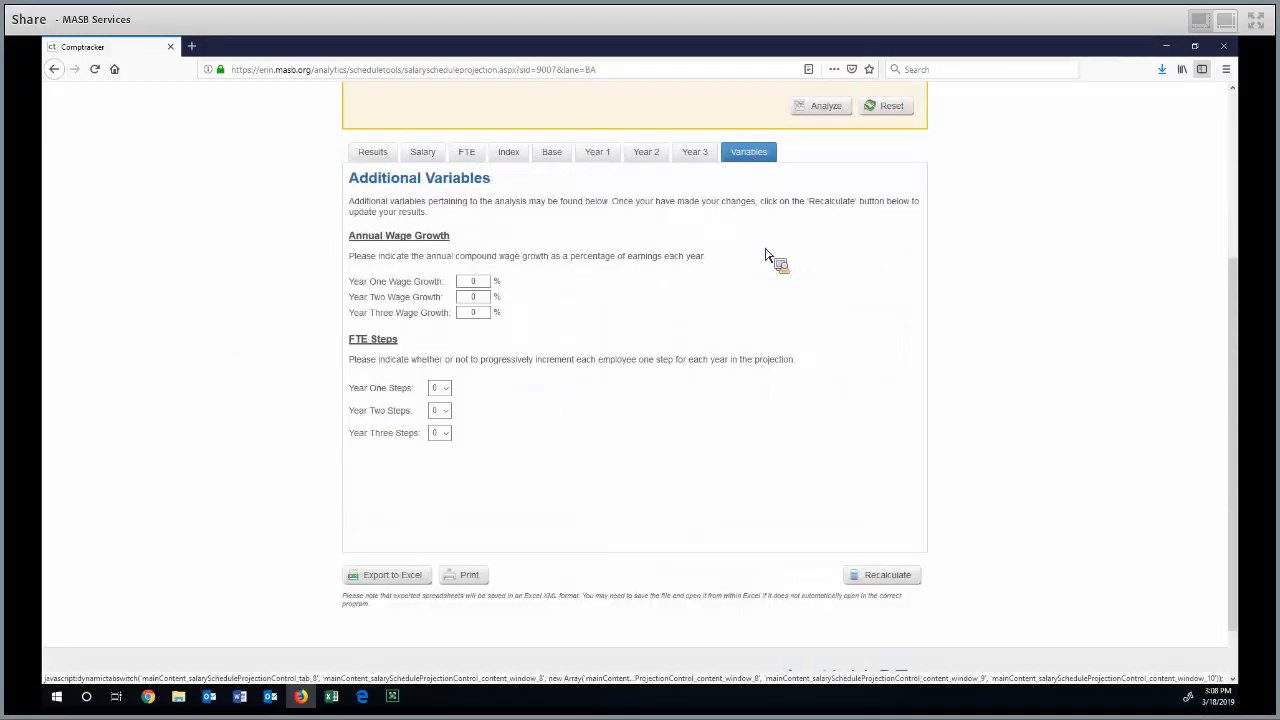
Set the annual wage growth to 1% for Year One and .5% for both Year Two and Year Three
double_click(484, 287)
scroll(571, 309, "up", 1)
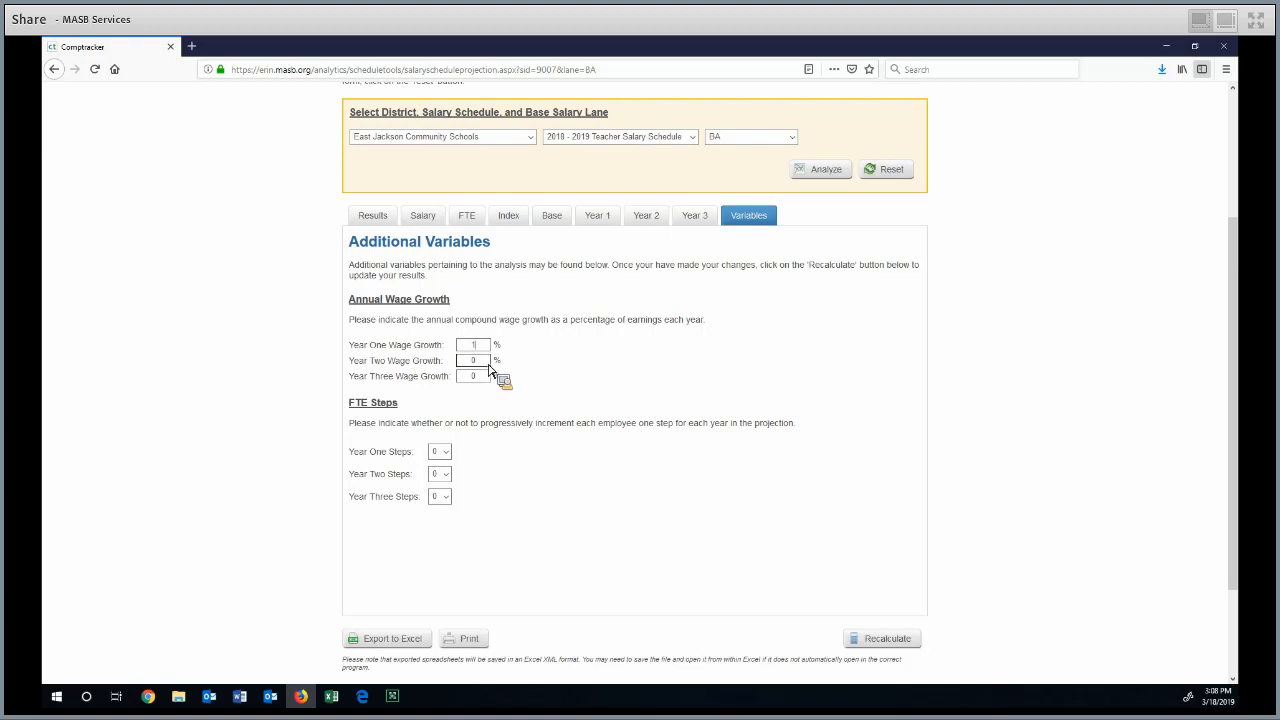
key("Tab")
type("5")
key("Tab")
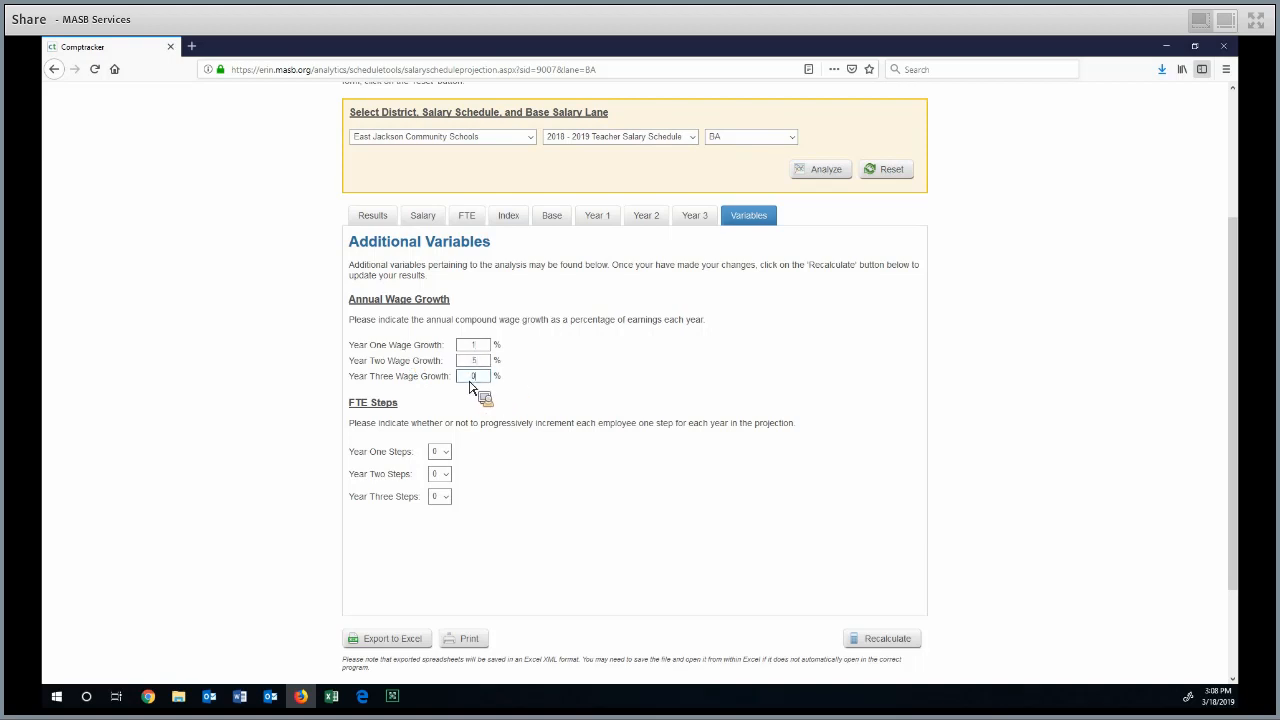
type("5")
scroll(452, 408, "down", 1)
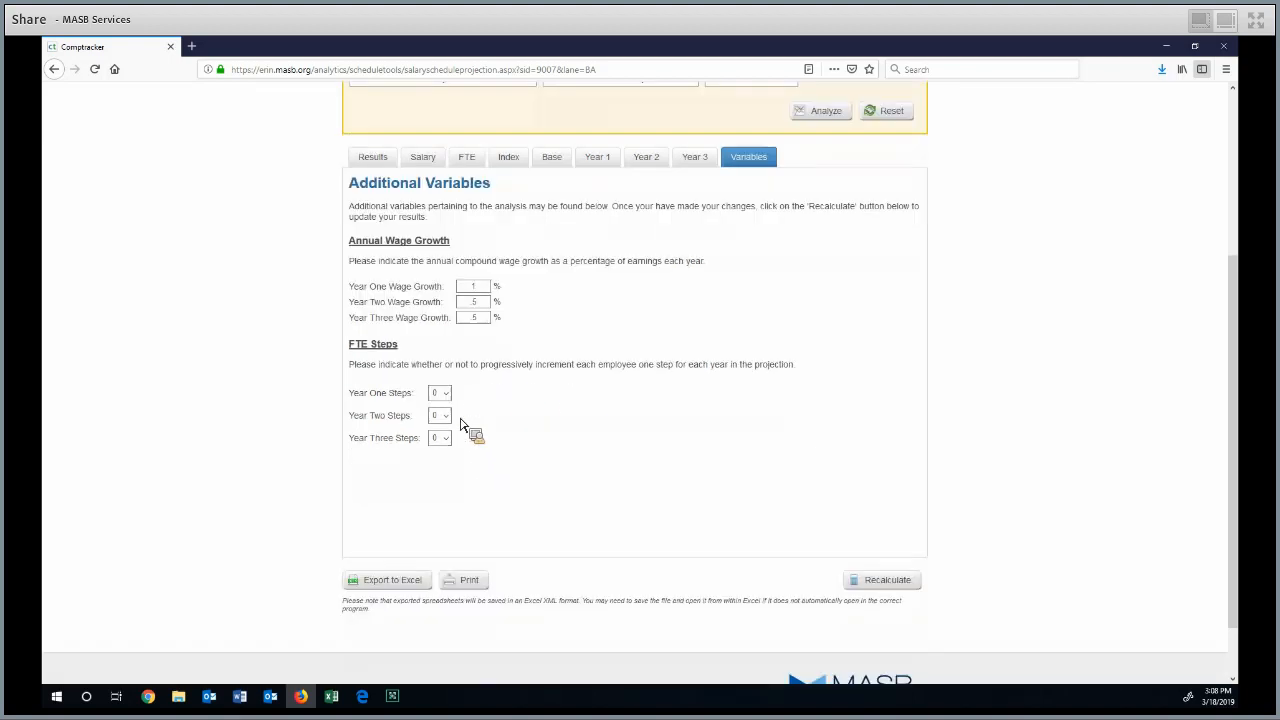
Set the FTE steps to 1 for Years One, Two and Three, and recalculate the projection
left_click(445, 395)
left_click(446, 393)
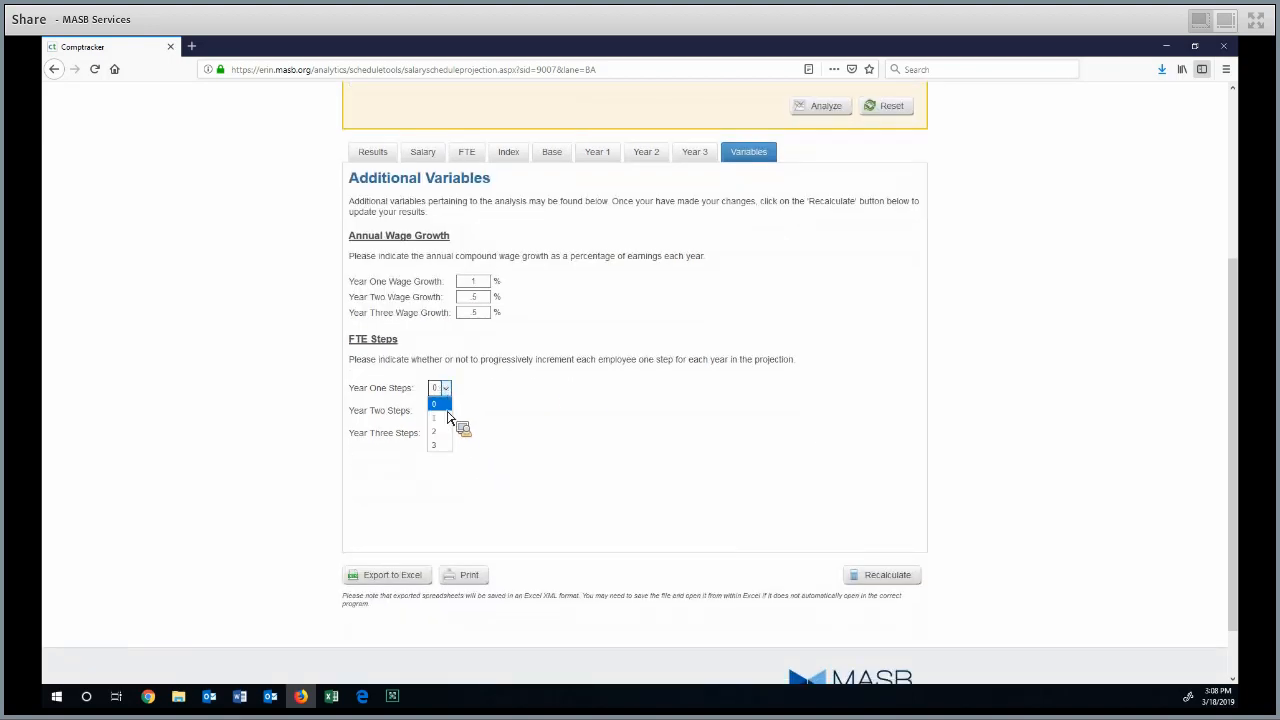
left_click(440, 417)
left_click(445, 411)
left_click(436, 440)
left_click(445, 434)
left_click(435, 462)
left_click(850, 576)
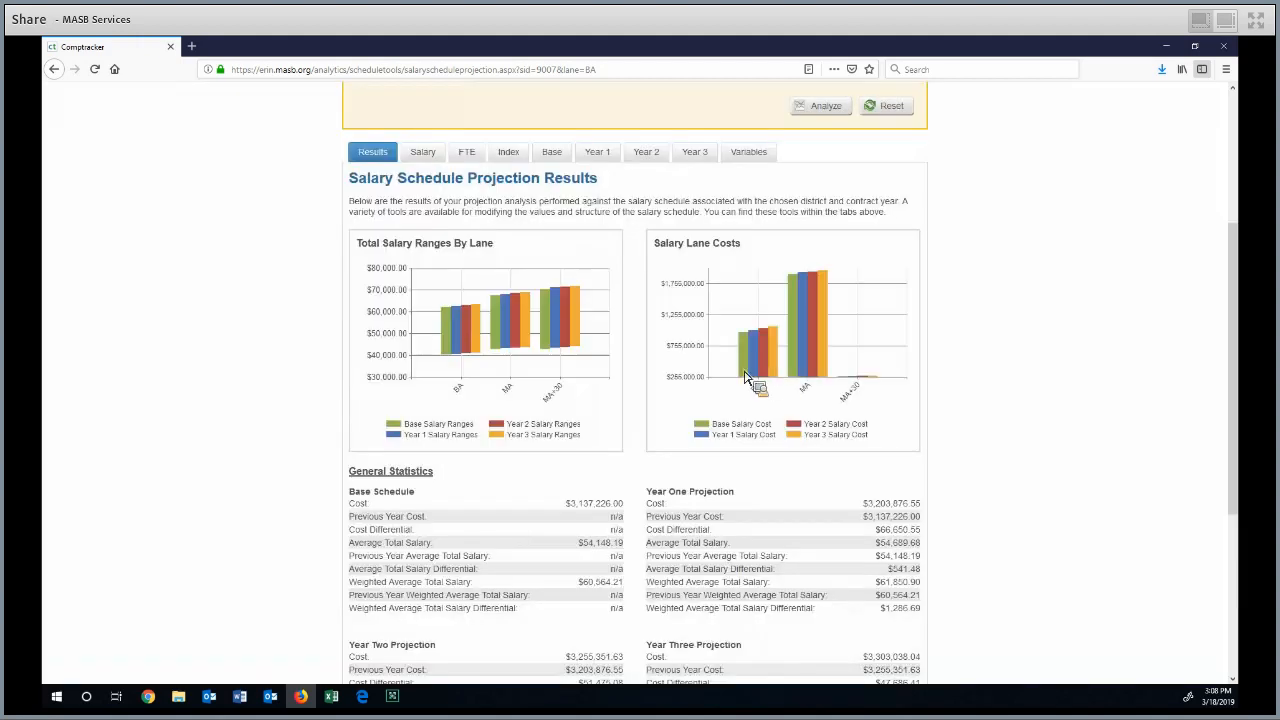
Review the general statistics of the recalculated projection, highlighting Year One's cost and weighted average total salary differential
scroll(337, 343, "down", 3)
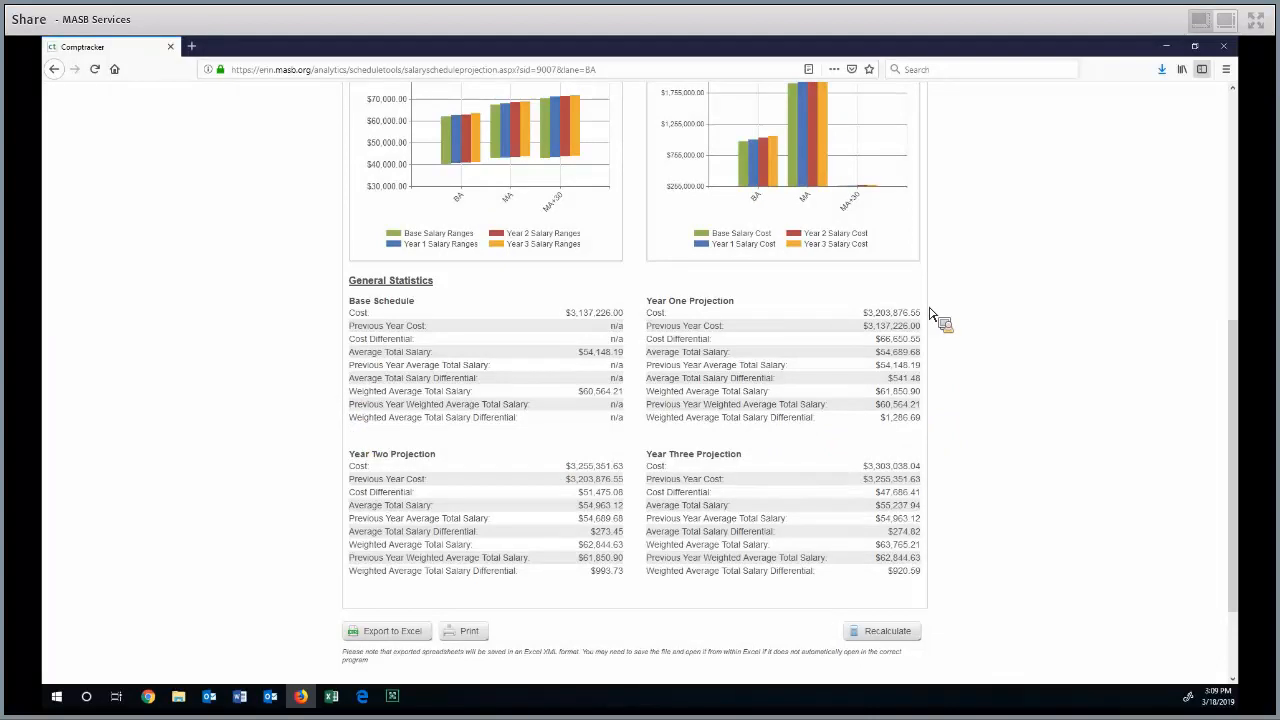
left_click_drag(924, 313, 886, 340)
left_click(898, 315)
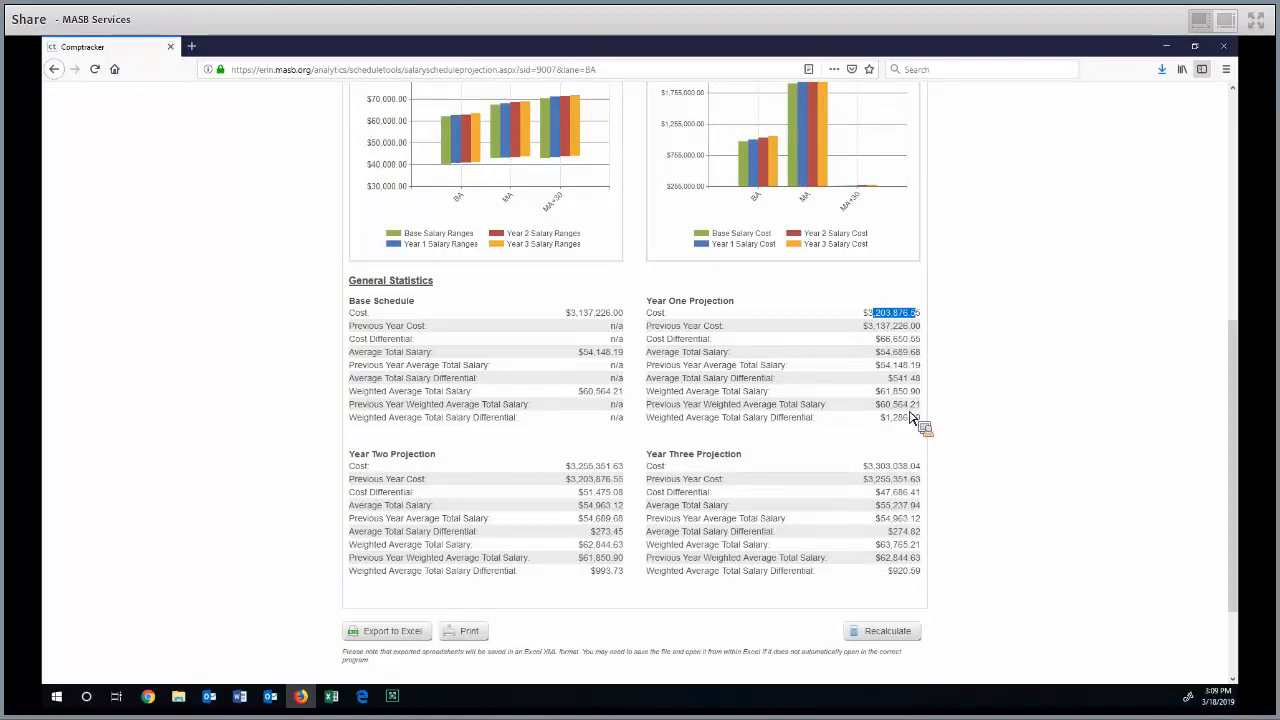
left_click_drag(886, 420, 912, 420)
left_click(887, 422)
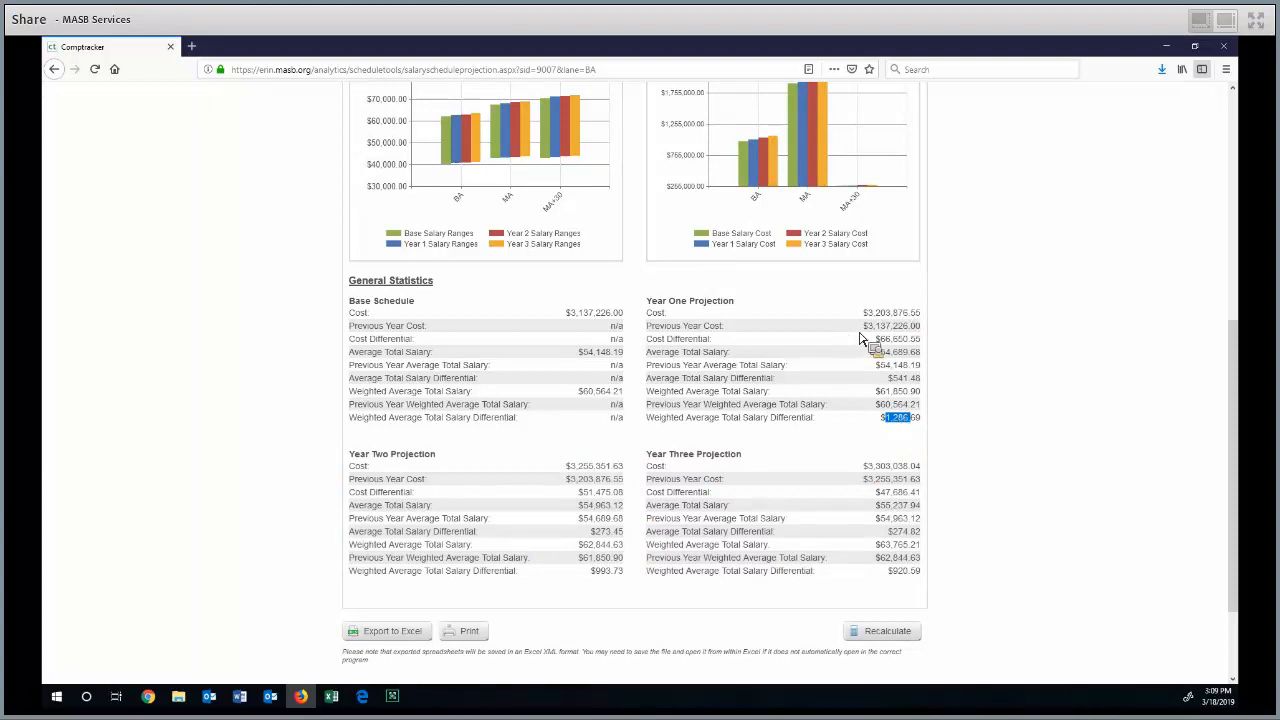
left_click_drag(842, 350, 800, 540)
scroll(661, 512, "down", 2)
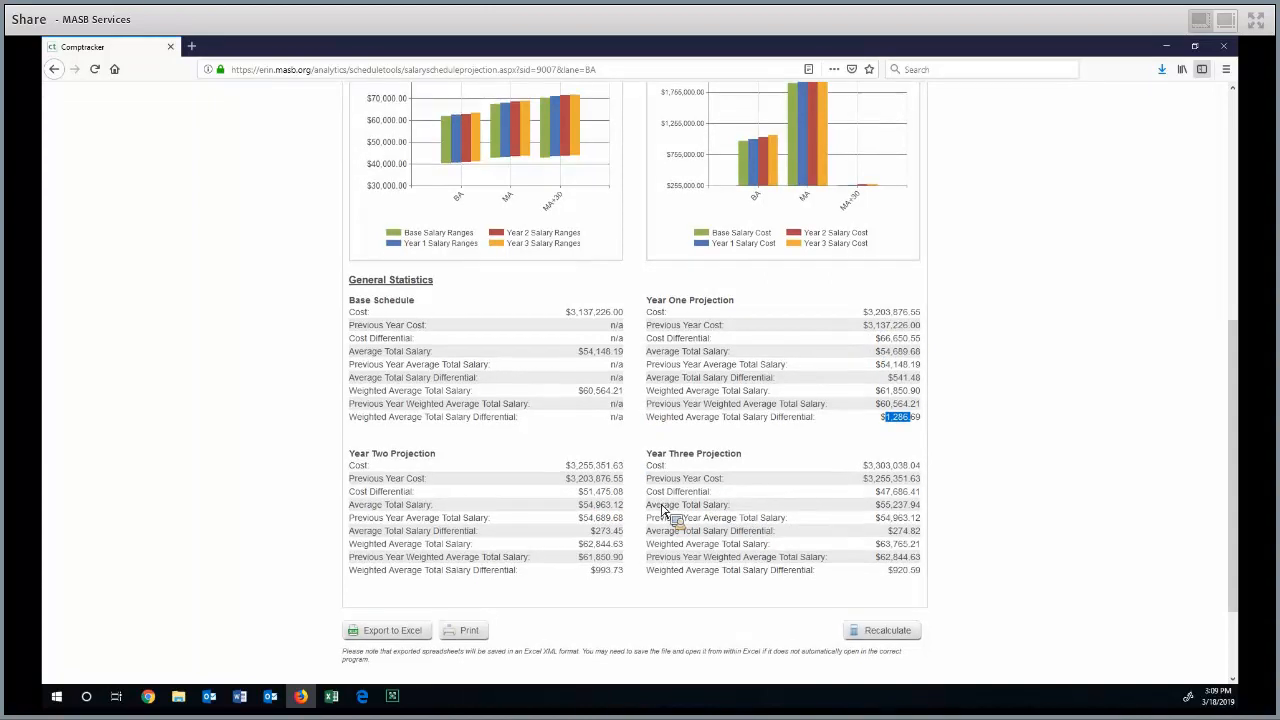
Export the projection report to Excel and open the XML file with Office XML Handler
left_click_drag(748, 258, 407, 571)
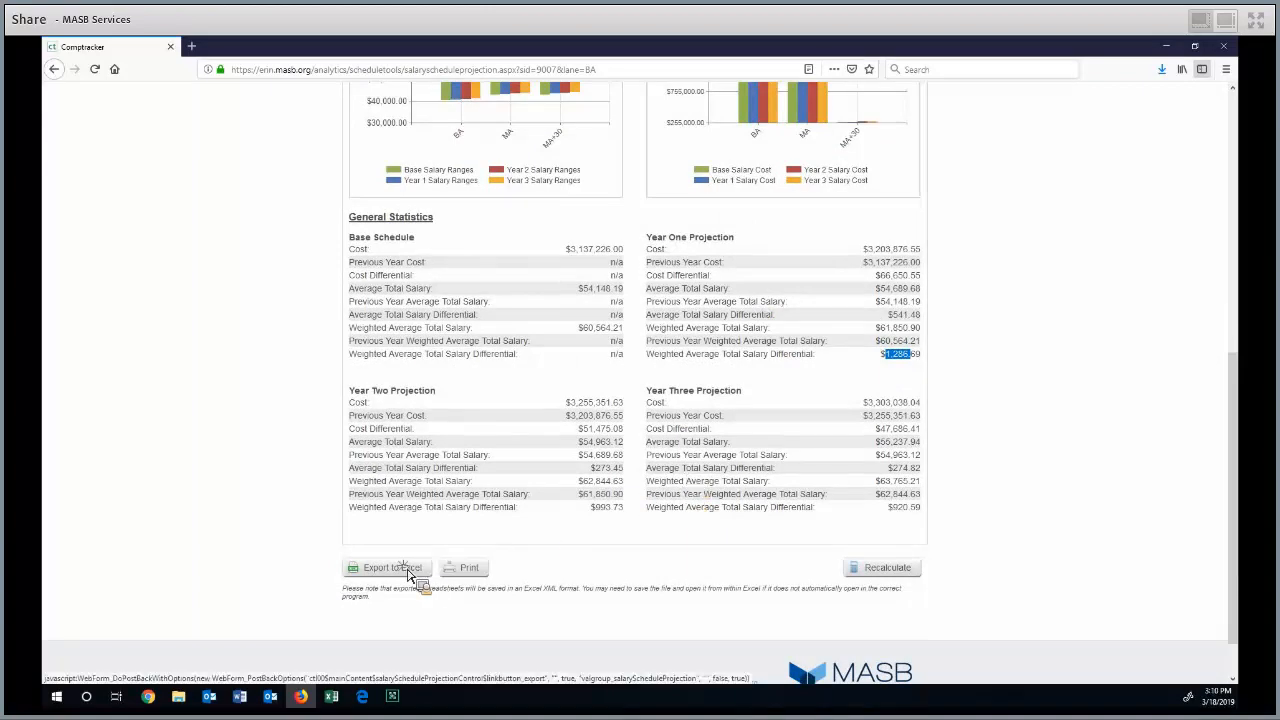
left_click(411, 569)
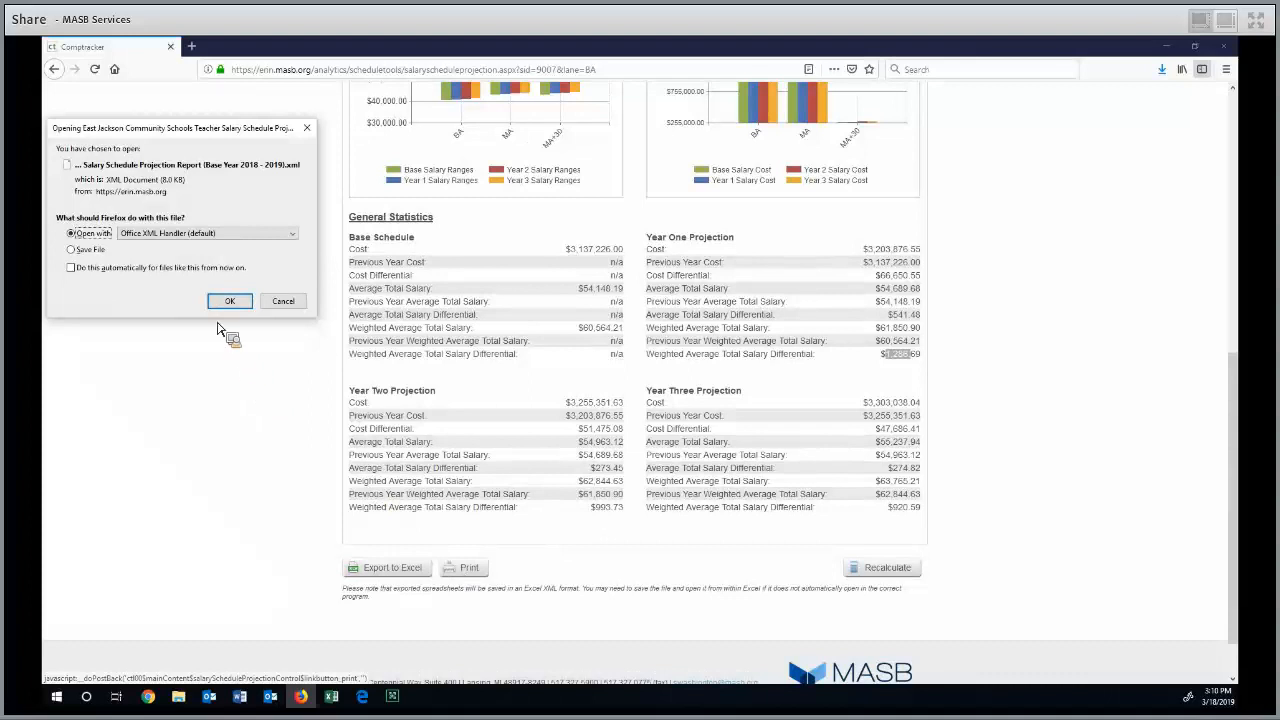
left_click(226, 304)
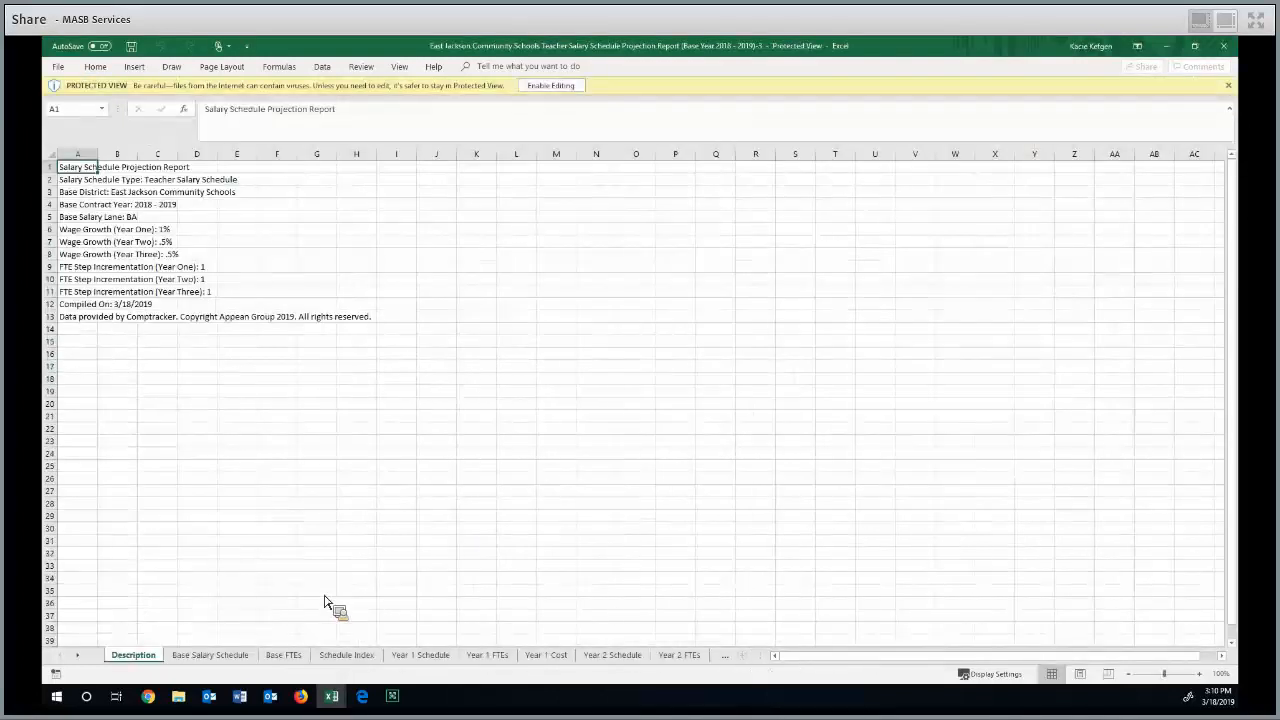
Look through the exported report's sheets, from Base Salary Schedule and Schedule Index through the yearly schedules, FTEs and costs to Year 3 Cost
left_click(213, 658)
left_click(285, 656)
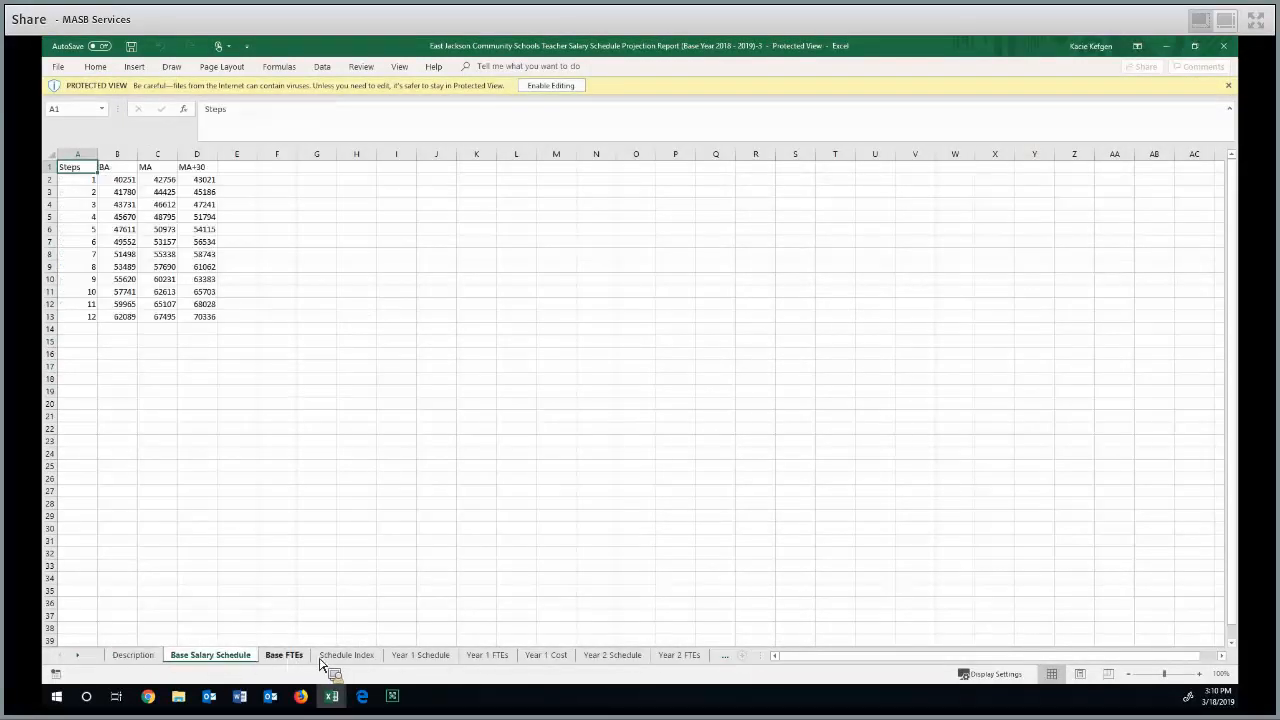
left_click(350, 658)
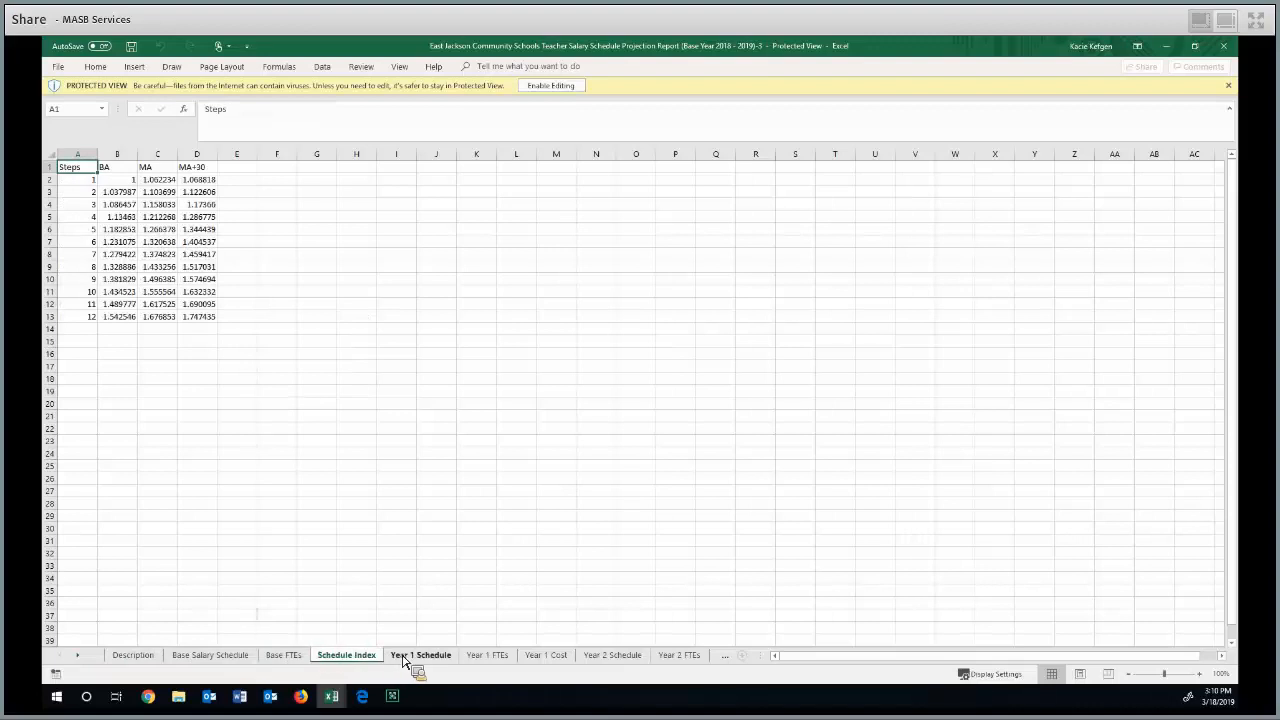
left_click(404, 658)
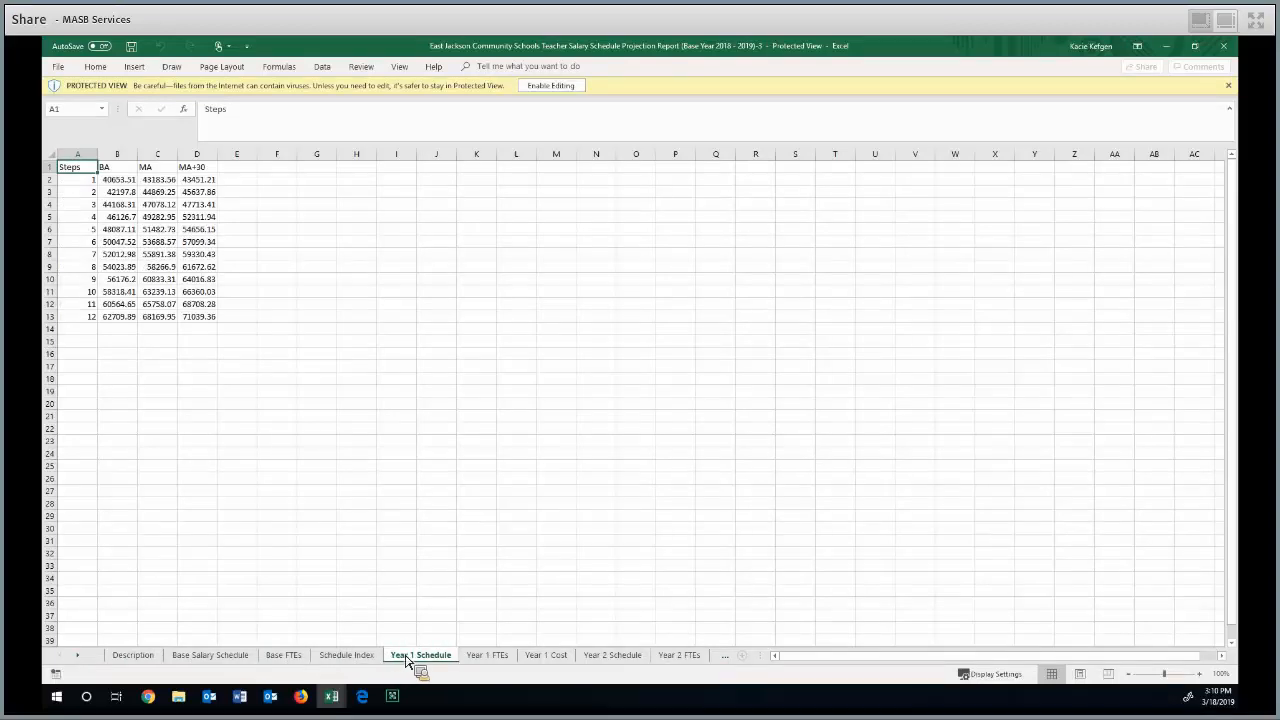
left_click(492, 658)
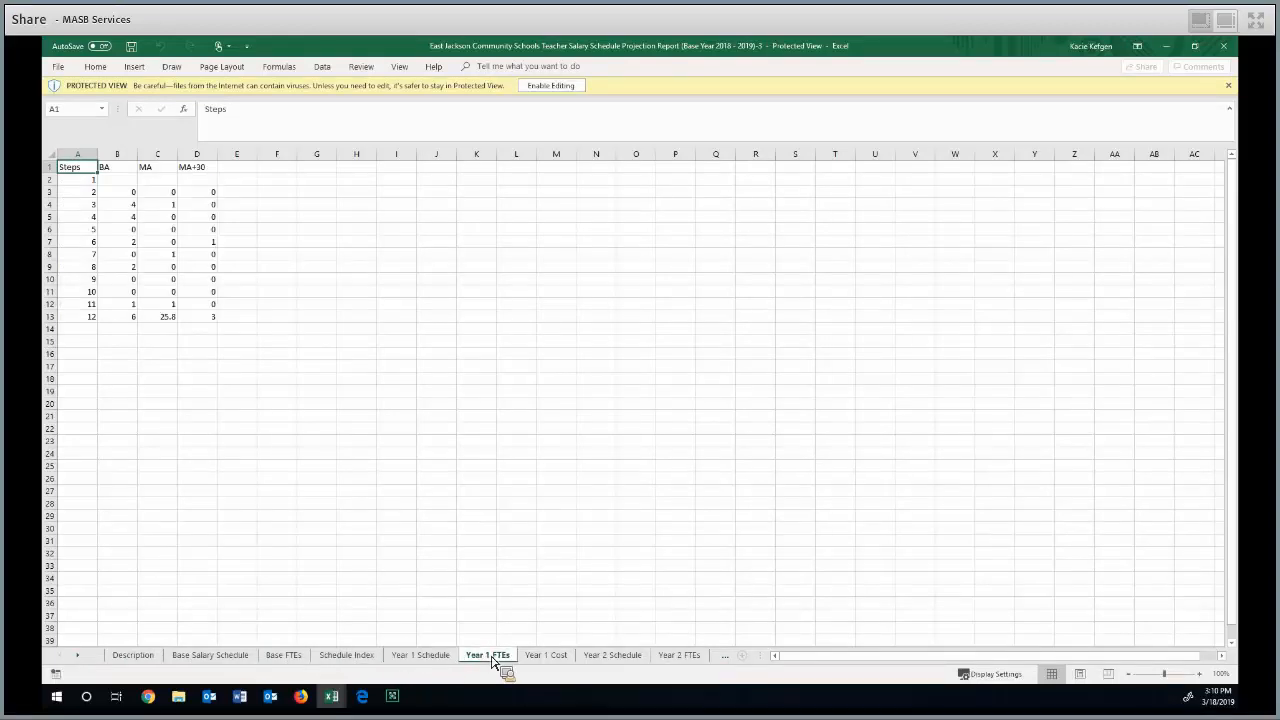
left_click(562, 660)
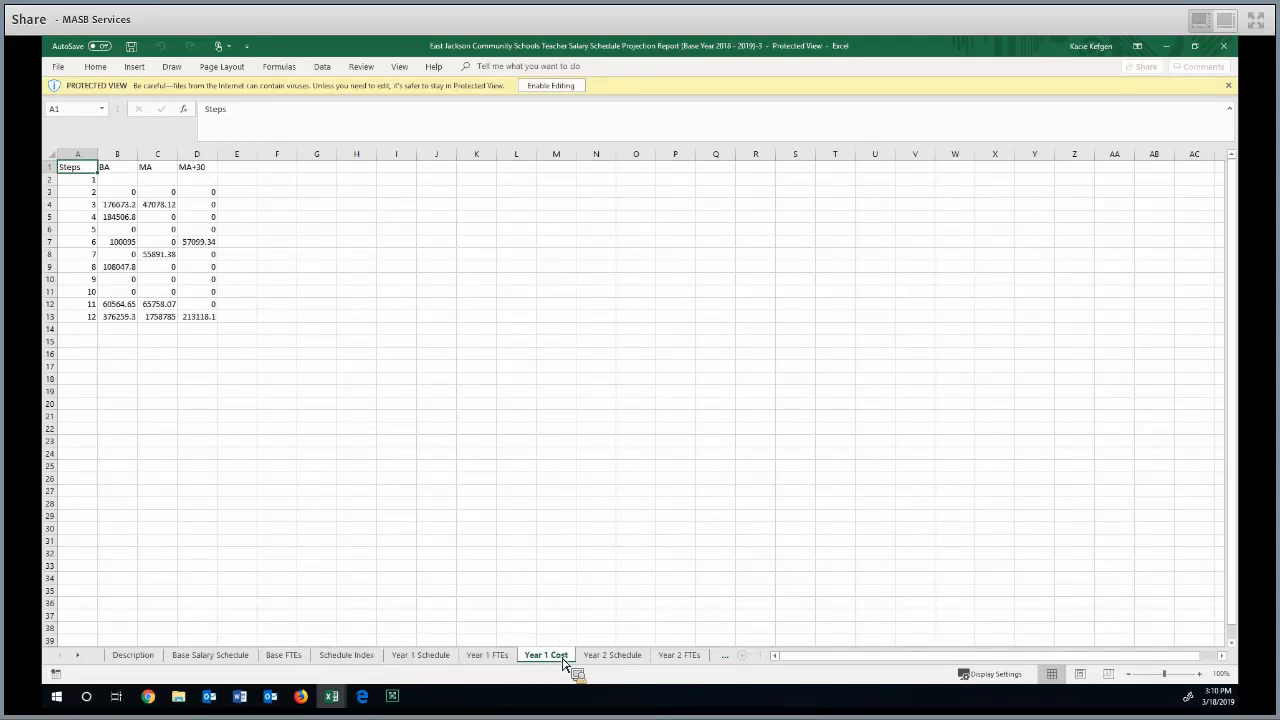
left_click(612, 658)
left_click(724, 660)
left_click(725, 660)
left_click(725, 660)
left_click(725, 660)
left_click(725, 660)
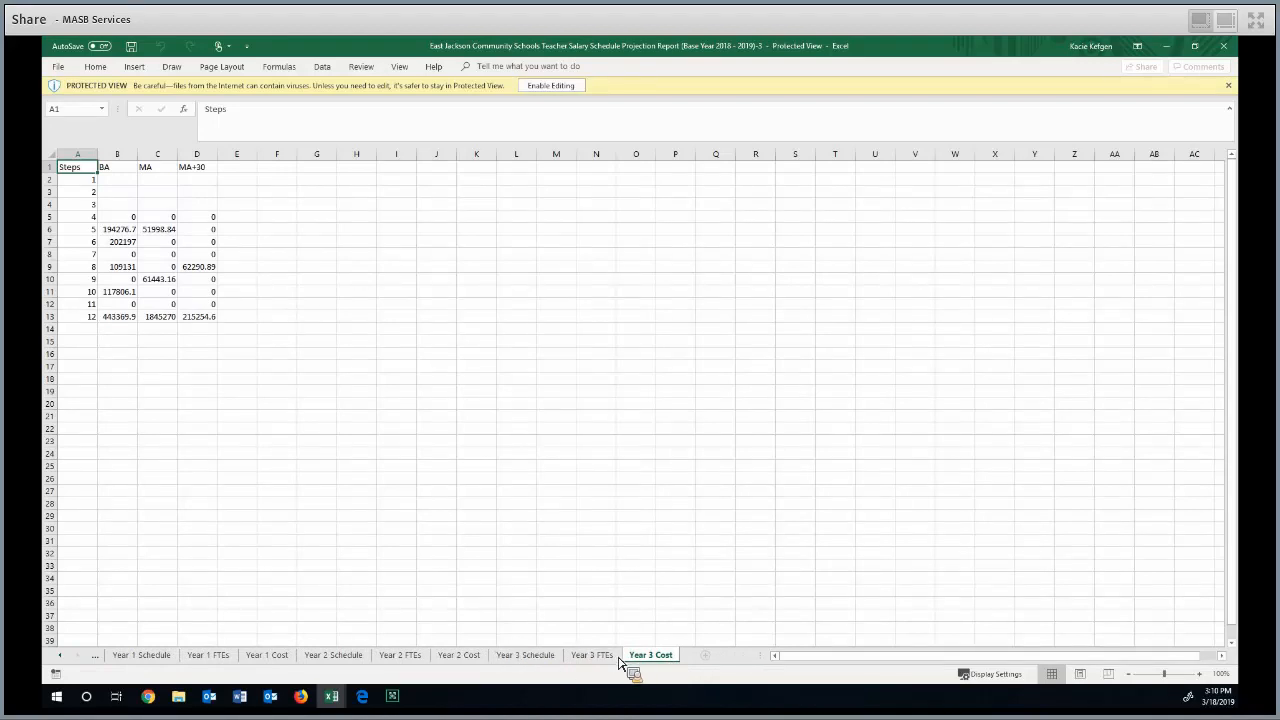
Switch back to Firefox, set wage growth to .5% for Year One and 1% for Year Two, and recalculate the projection
left_click(301, 696)
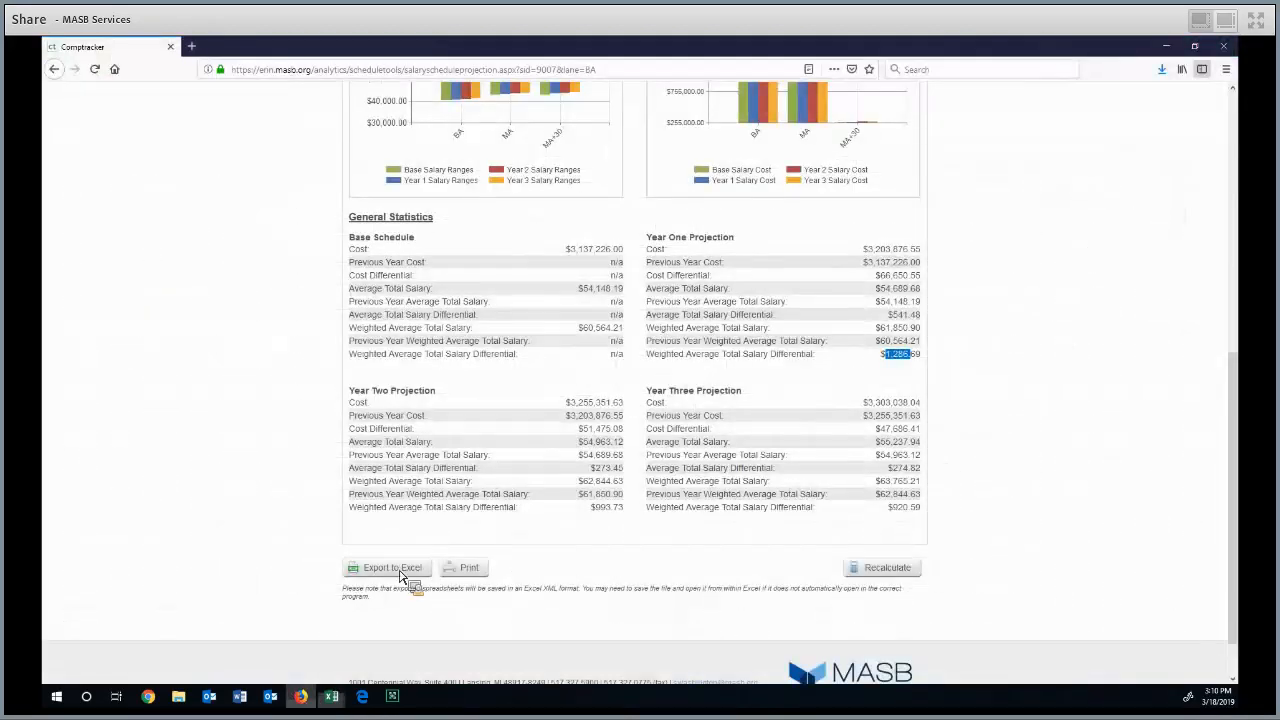
scroll(571, 366, "up", 5)
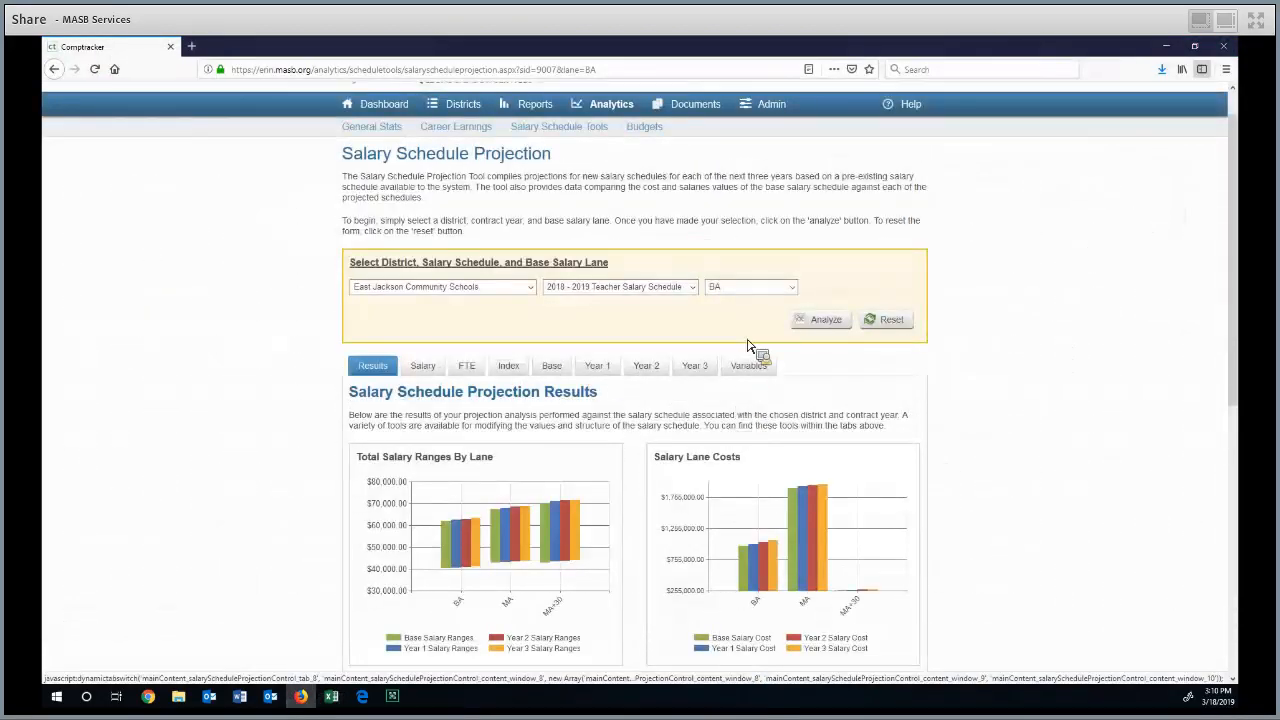
left_click(752, 284)
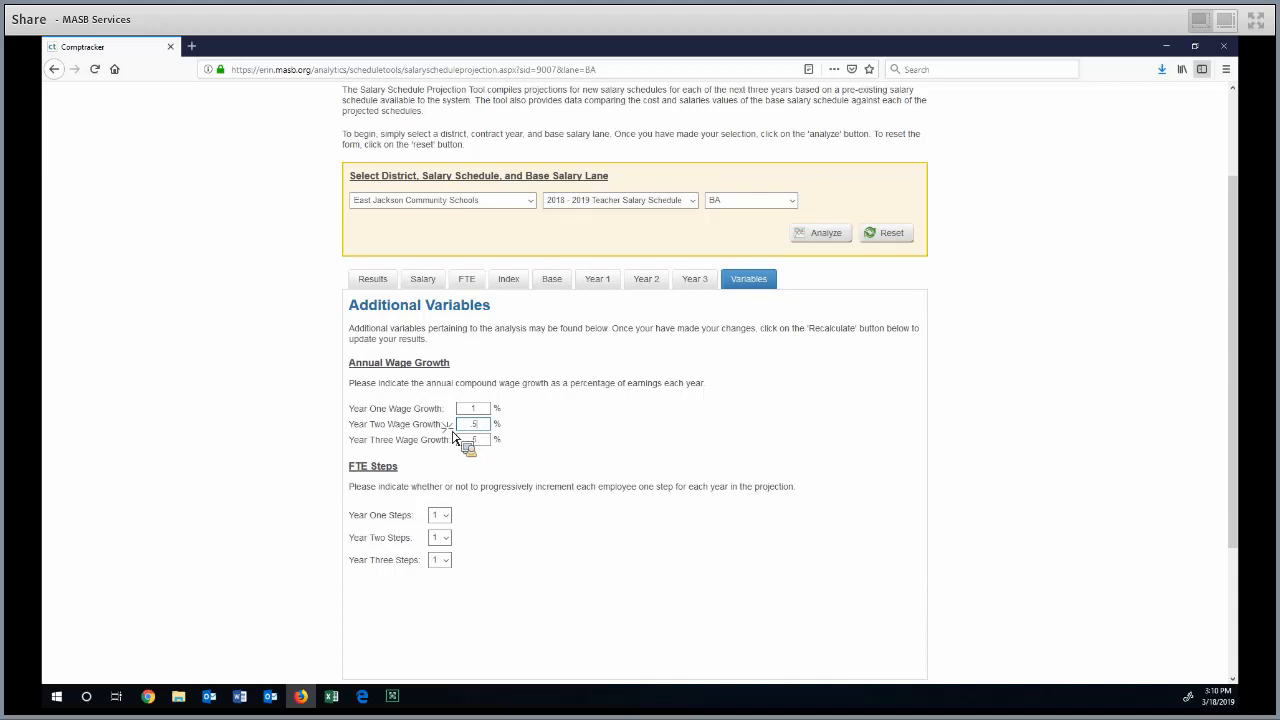
type("1")
left_click(480, 441)
double_click(472, 411)
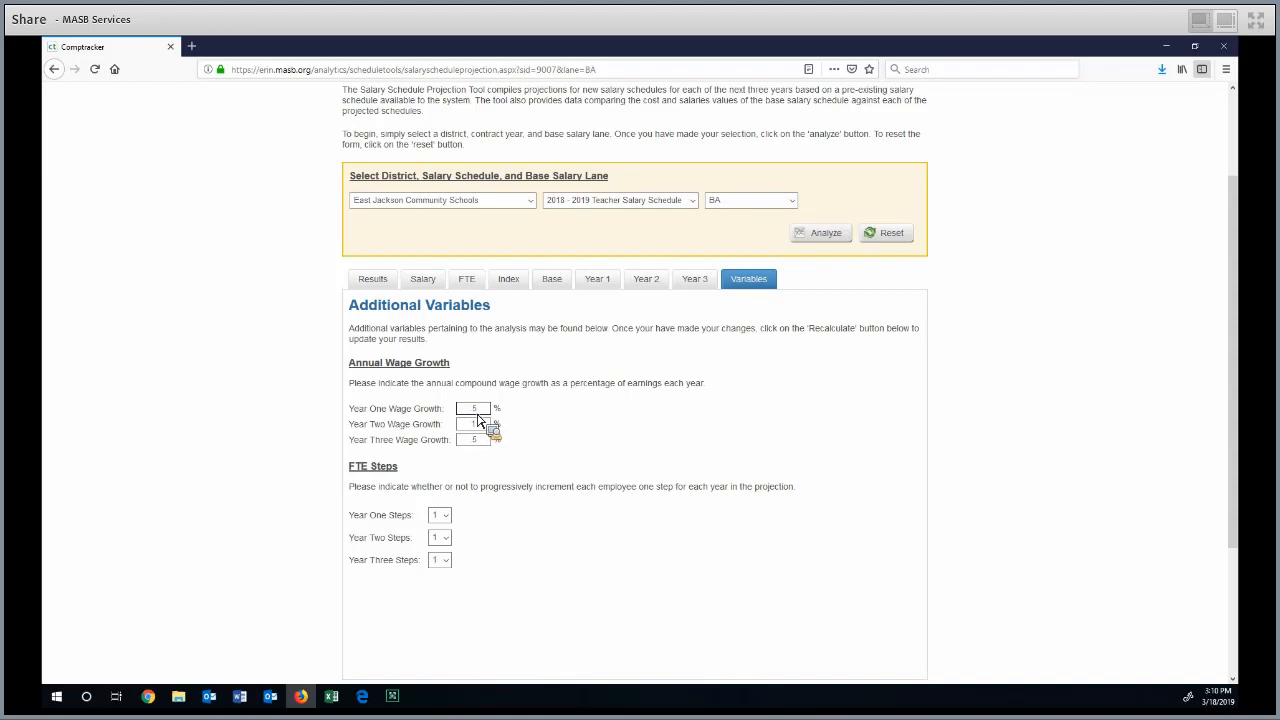
type("5")
left_click(476, 424)
left_click(507, 453)
scroll(790, 452, "down", 3)
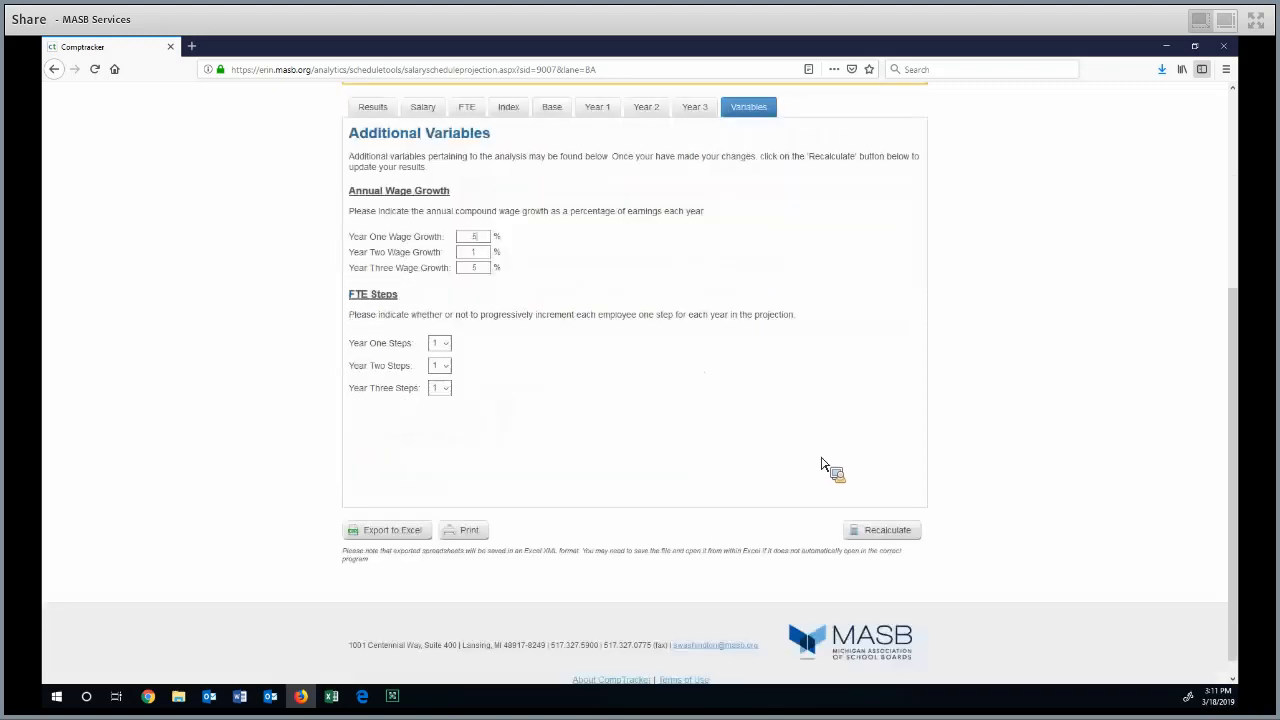
left_click(867, 511)
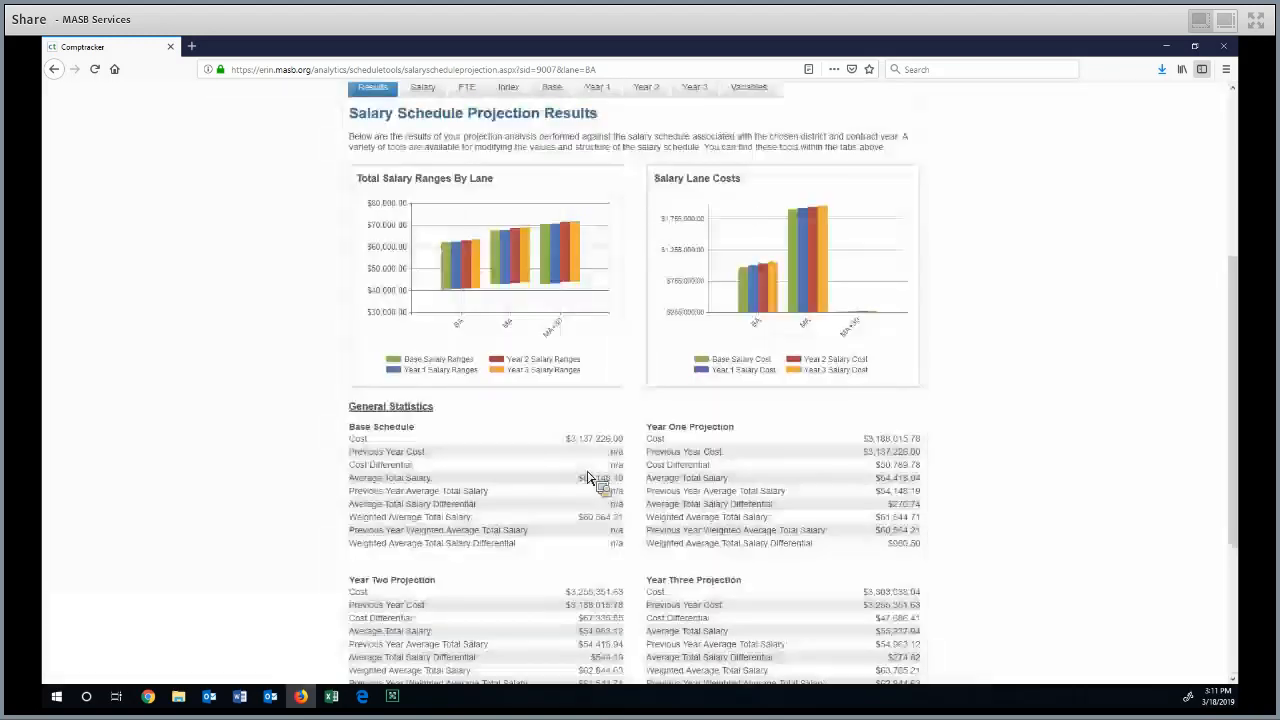
Review the charts and yearly cost statistics of the recalculated projection, and switch to the Adobe Connect meeting
scroll(676, 357, "down", 1)
scroll(676, 357, "down", 1)
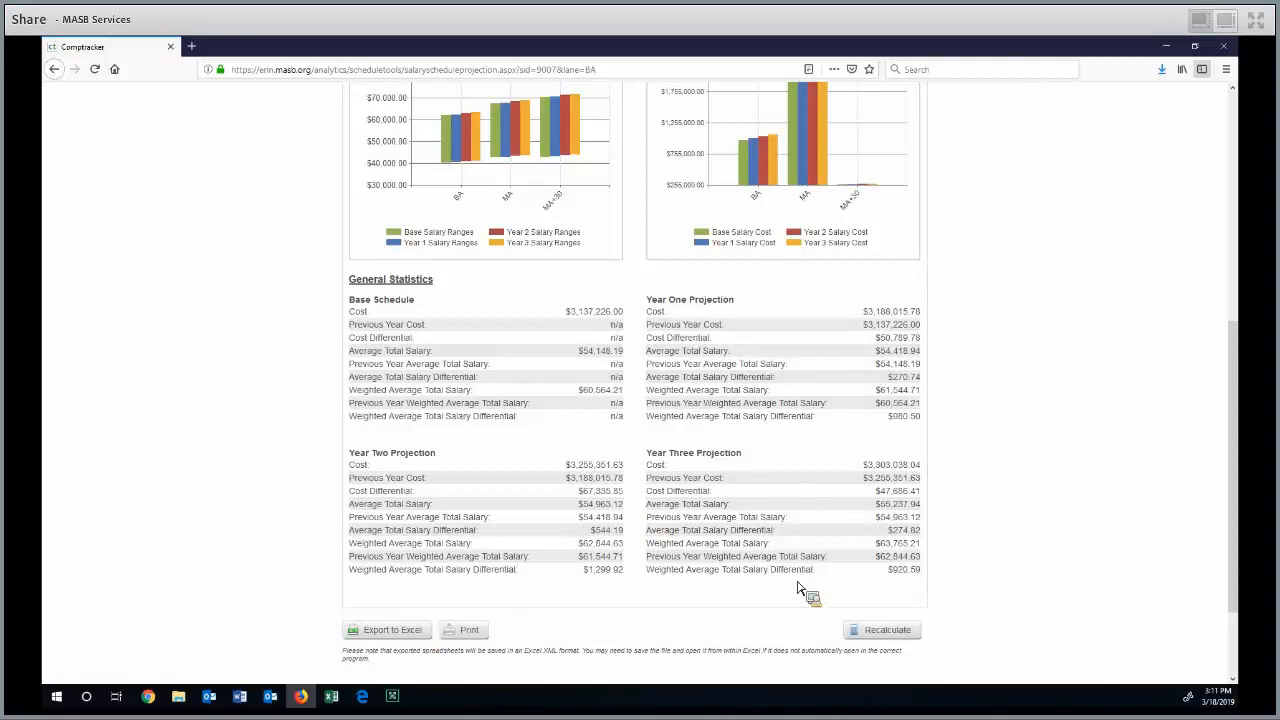
scroll(905, 508, "up", 3)
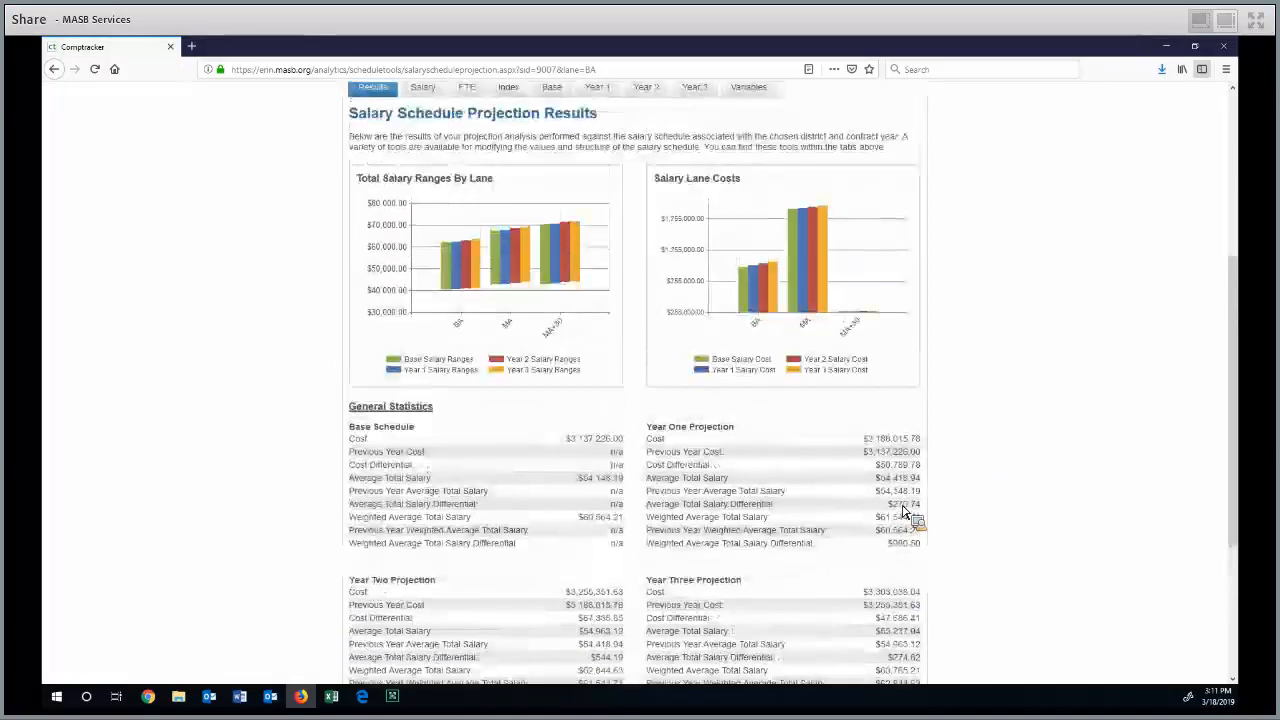
scroll(905, 508, "up", 1)
scroll(120, 405, "up", 1)
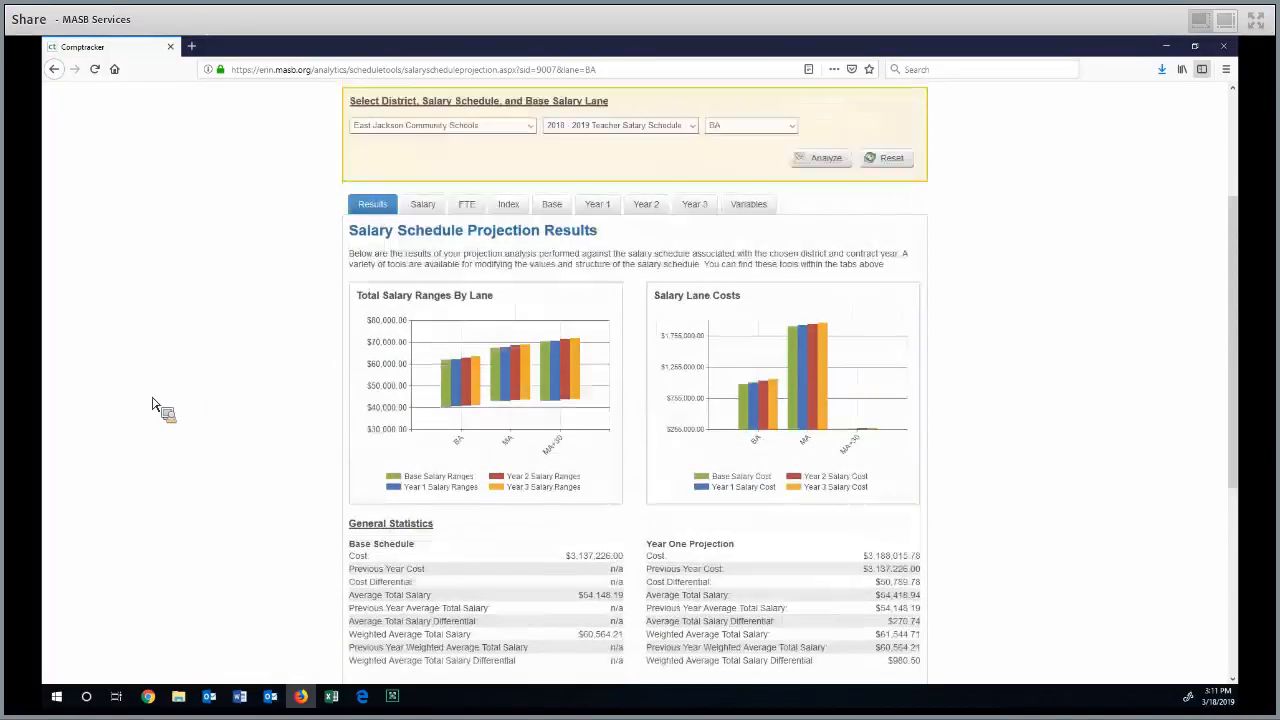
scroll(190, 405, "up", 1)
scroll(222, 403, "down", 3)
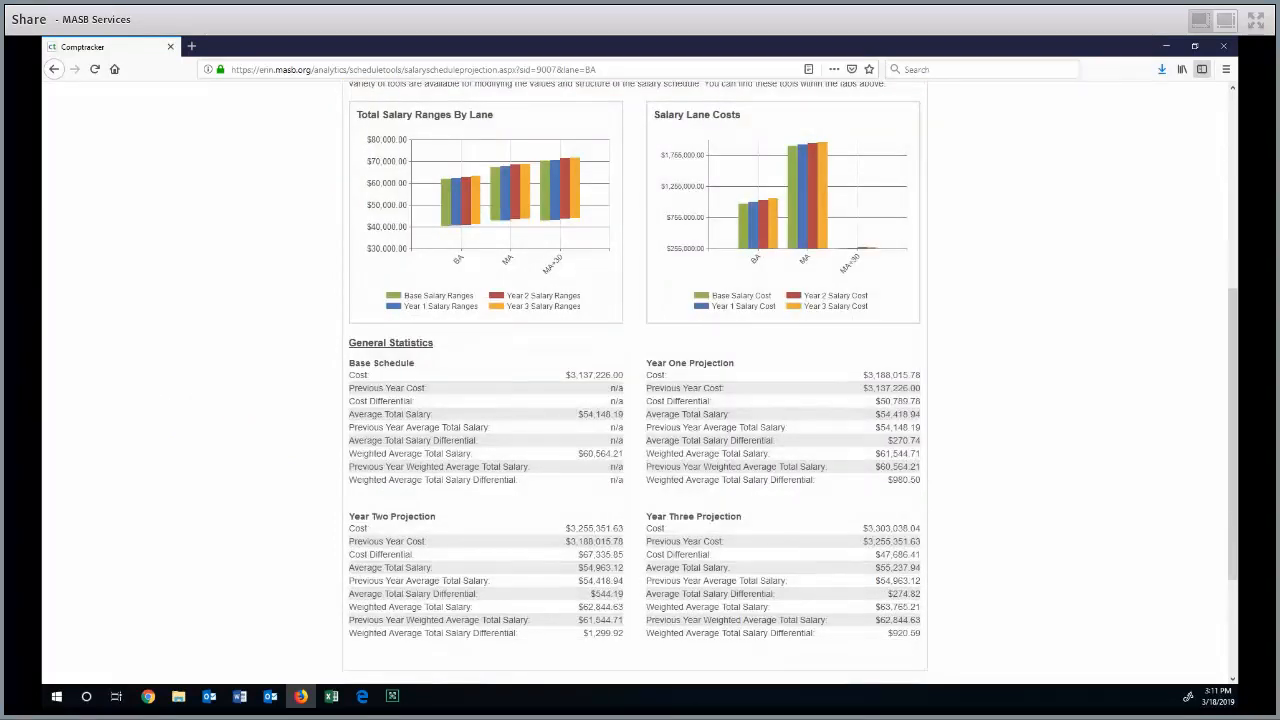
scroll(228, 380, "down", 1)
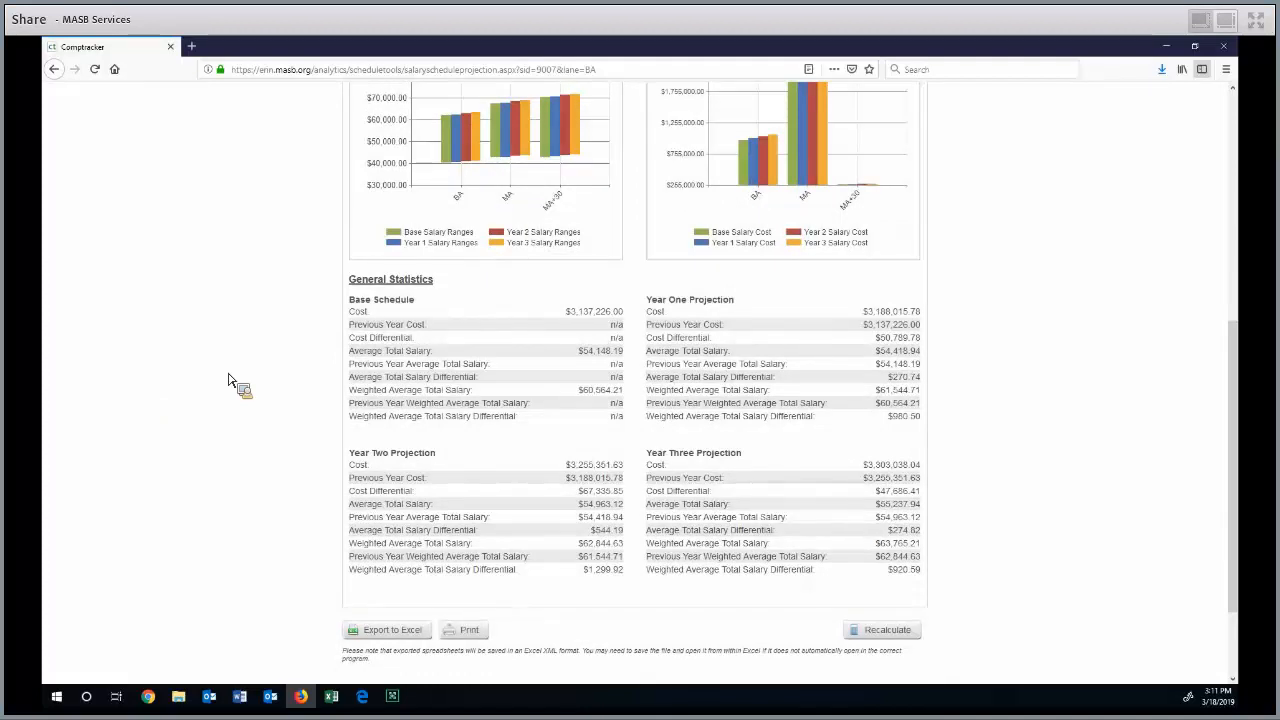
scroll(228, 380, "down", 1)
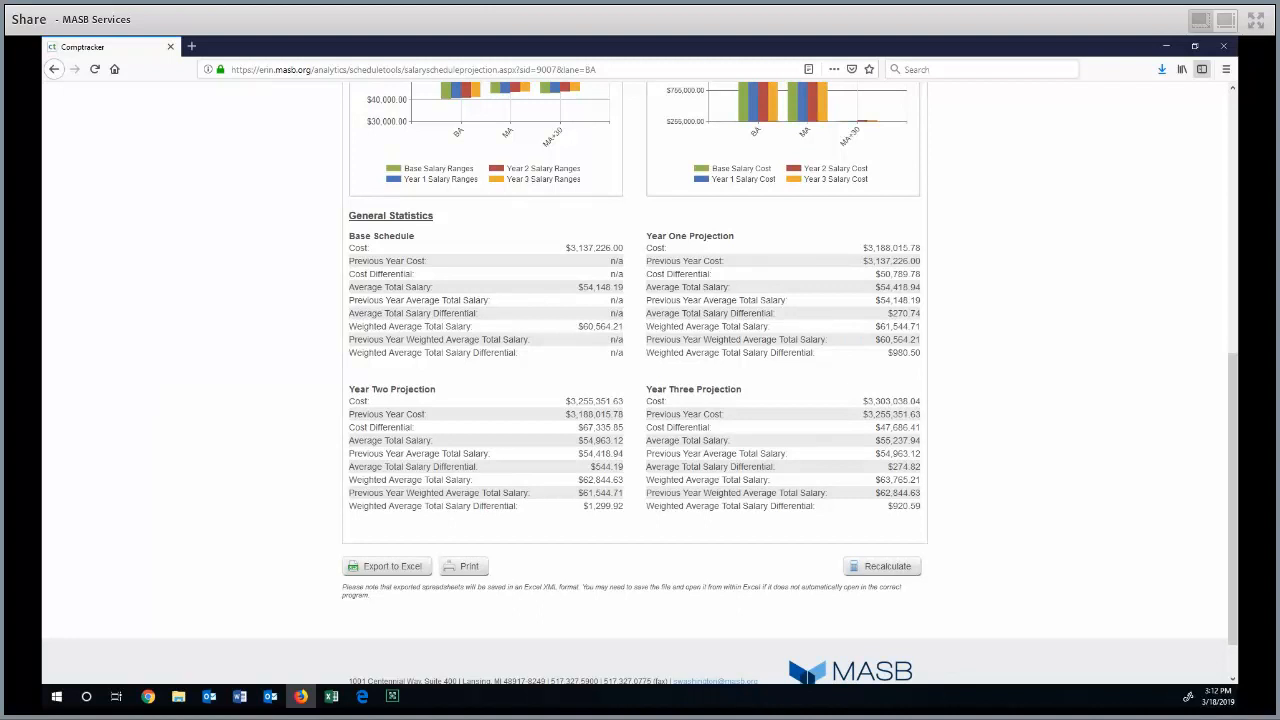
left_click(392, 696)
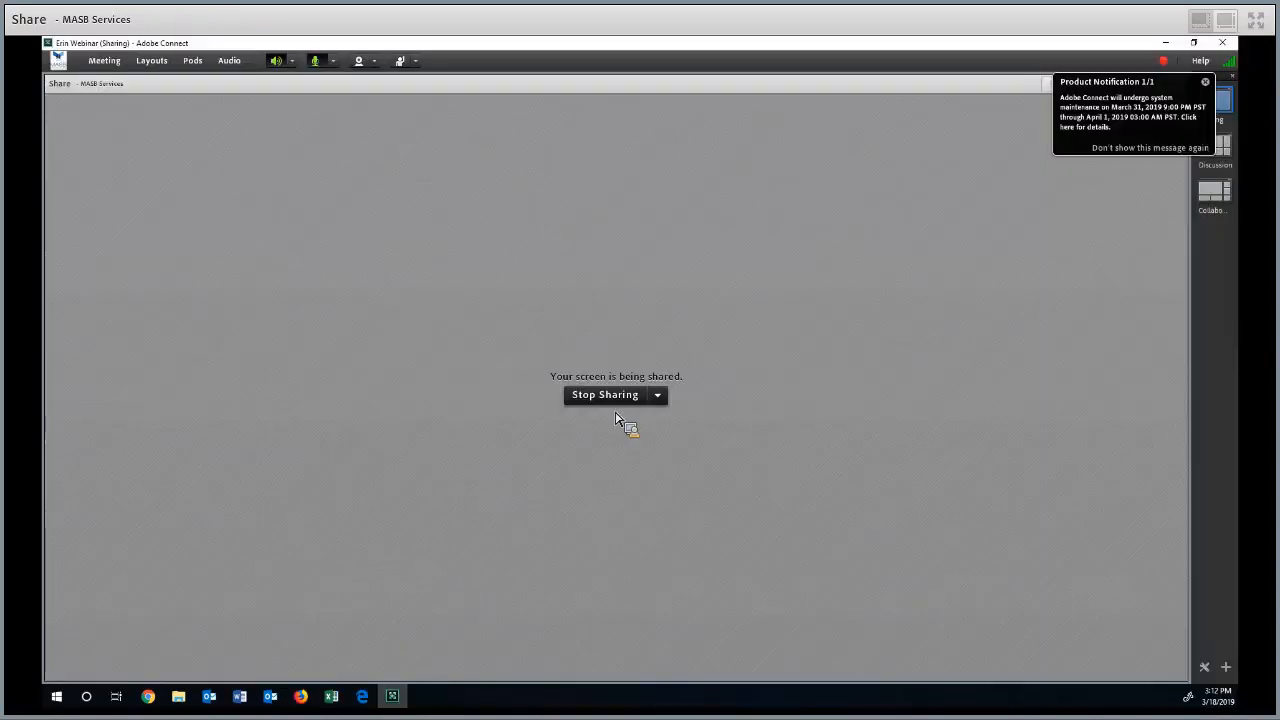